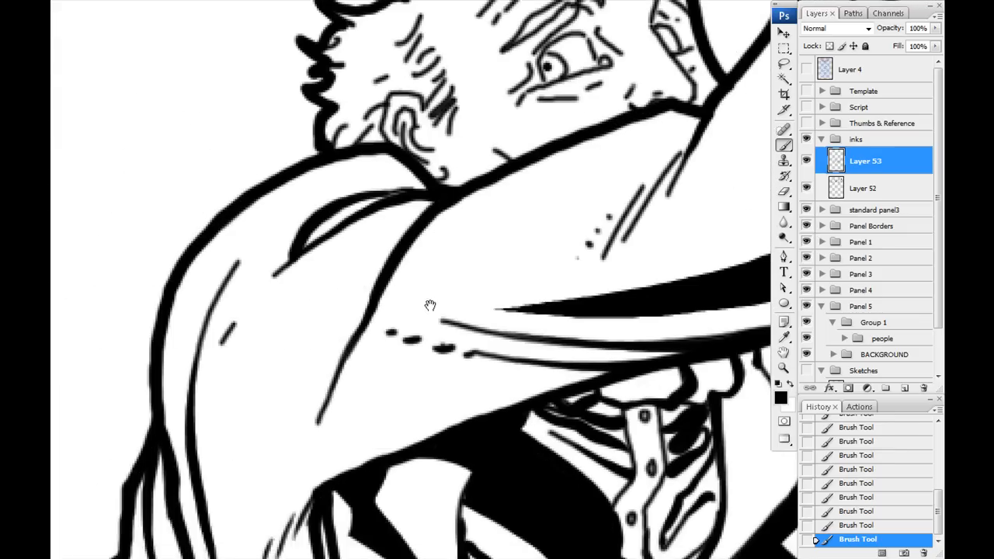
left_click_drag(477, 230, 373, 419)
left_click_drag(423, 355, 374, 426)
mouse_move(425, 349)
left_mouse_down()
mouse_move(369, 427)
mouse_move(364, 392)
left_mouse_up()
key("x")
key("x")
key("w")
left_click(395, 324)
key("F2")
key("ctrl+alt+z")
key("ctrl+alt+z")
key("ctrl+alt+z")
key("ctrl+alt+z")
key("ctrl+alt+z")
key("ctrl+alt+z")
key("ctrl+alt+z")
key("ctrl+alt+z")
key("ctrl+alt+z")
Ink tapered fold lines on the man's shoulder, running toward his collar
key("b")
left_click_drag(344, 351, 347, 474)
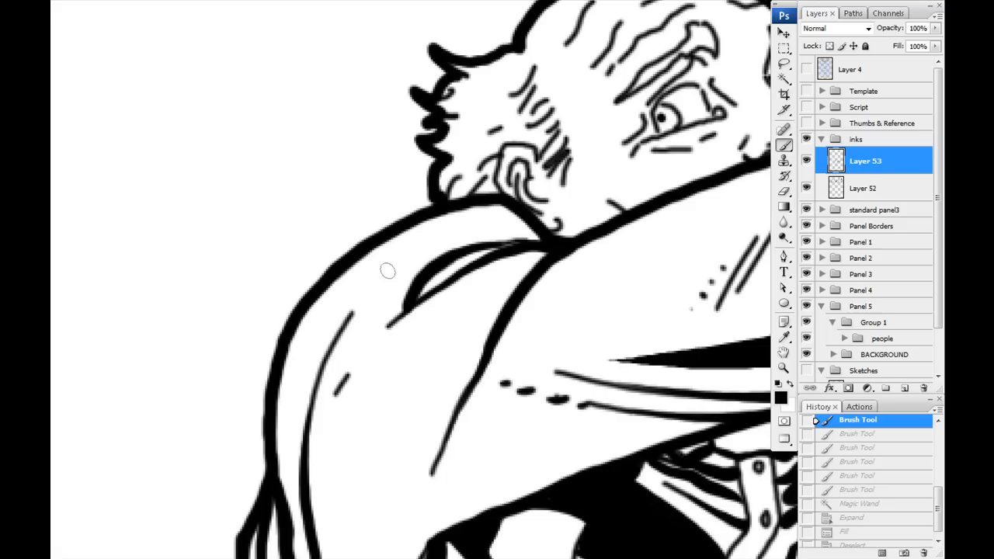
left_click_drag(402, 251, 542, 224)
left_click_drag(408, 375, 334, 486)
left_click_drag(519, 302, 374, 404)
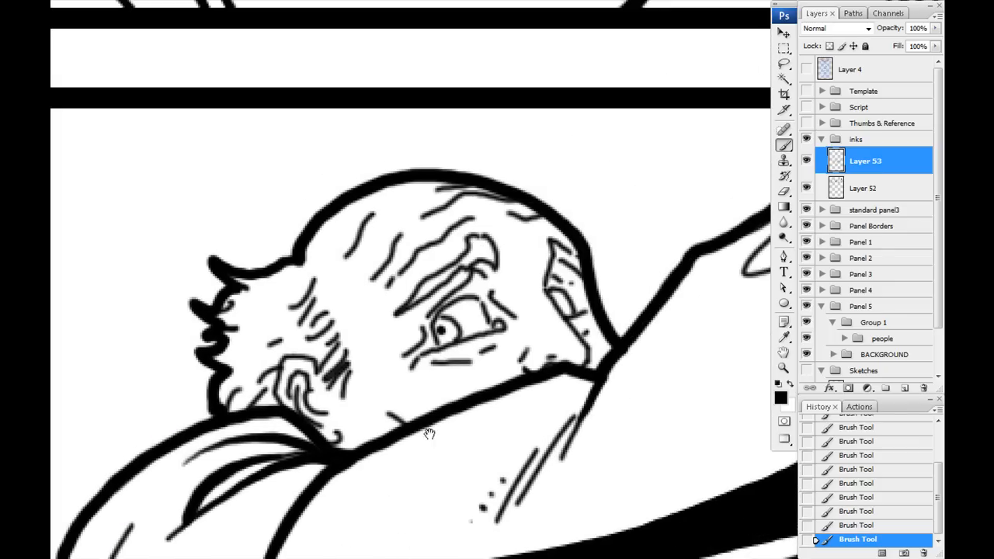
Thicken the ink lines around both of the man's eyes and the end of his brow
mouse_move(433, 313)
left_mouse_down()
mouse_move(477, 295)
mouse_move(492, 321)
left_mouse_up()
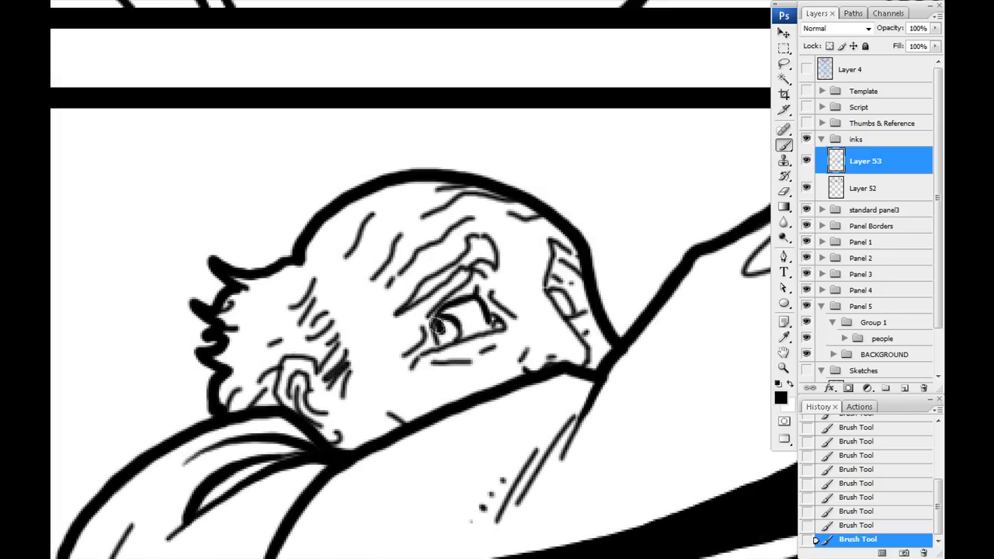
mouse_move(546, 290)
left_mouse_down()
mouse_move(587, 362)
mouse_move(571, 305)
left_mouse_up()
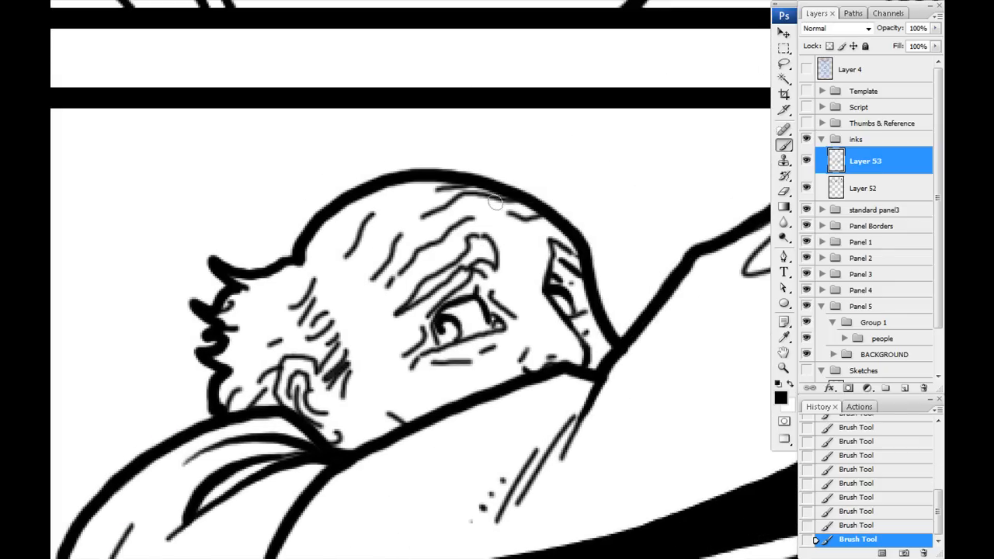
left_click_drag(482, 236, 495, 268)
Thicken the forehead wrinkles and add small dots at the temple and short crease lines on the cheek
left_click_drag(493, 212, 546, 216)
left_click_drag(425, 214, 510, 197)
left_click_drag(400, 201, 477, 184)
left_click_drag(372, 278, 383, 270)
left_click(362, 341)
left_click_drag(407, 360, 399, 398)
left_click_drag(388, 374, 378, 397)
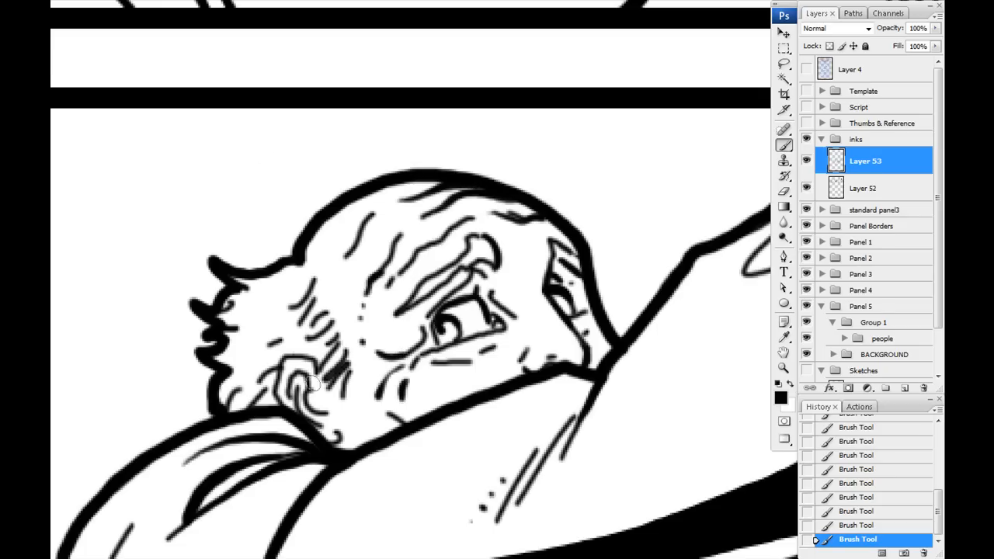
Ink the shadows inside the ear and along the jaw, and add strands to the hair behind the temple
left_click_drag(518, 360, 492, 390)
mouse_move(310, 367)
left_mouse_down()
mouse_move(420, 367)
mouse_move(386, 400)
mouse_move(439, 421)
left_mouse_up()
left_click_drag(451, 435, 445, 445)
left_click_drag(429, 280, 354, 295)
left_click_drag(368, 304, 345, 308)
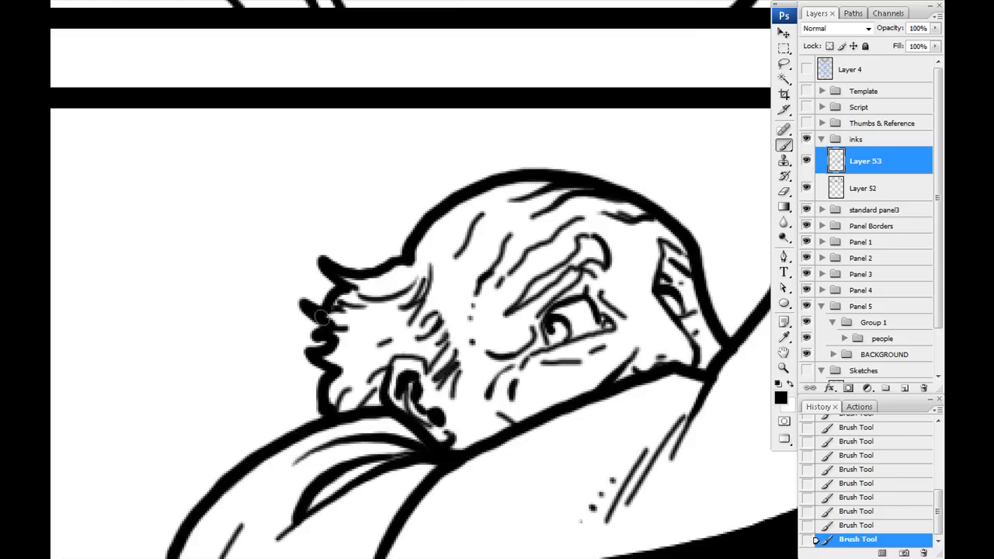
Select the whole panel with the helicopter and the flying man using a rectangular marquee
key("ctrl+minus")
key("ctrl+minus")
key("ctrl+minus")
key("ctrl+minus")
left_click_drag(198, 413, 268, 379)
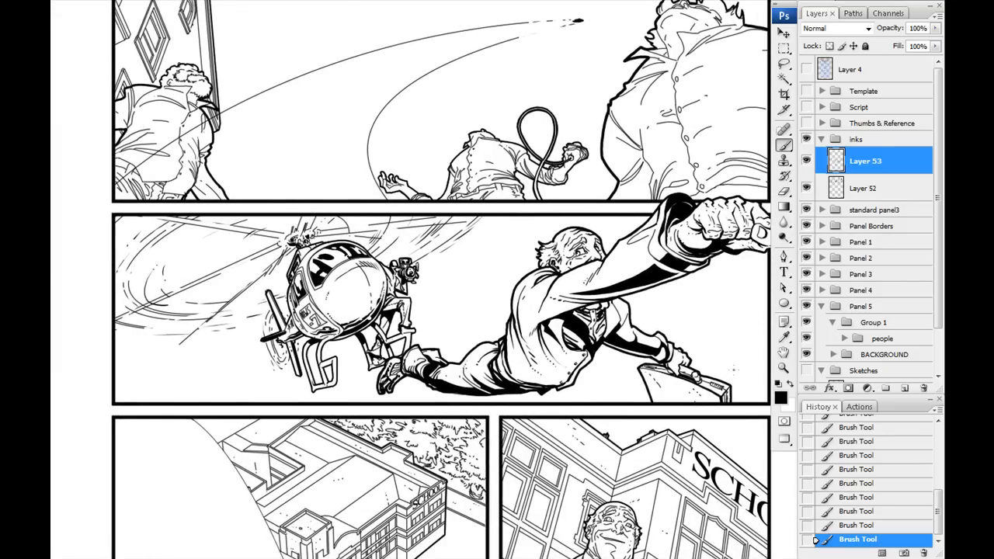
left_click_drag(623, 354, 589, 348)
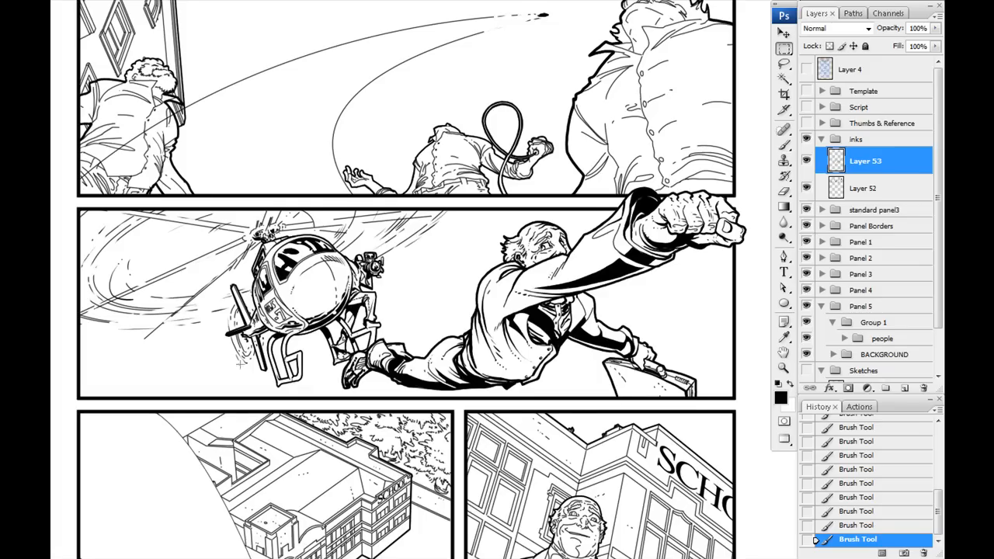
left_click_drag(457, 355, 492, 358)
left_click_drag(937, 294, 937, 335)
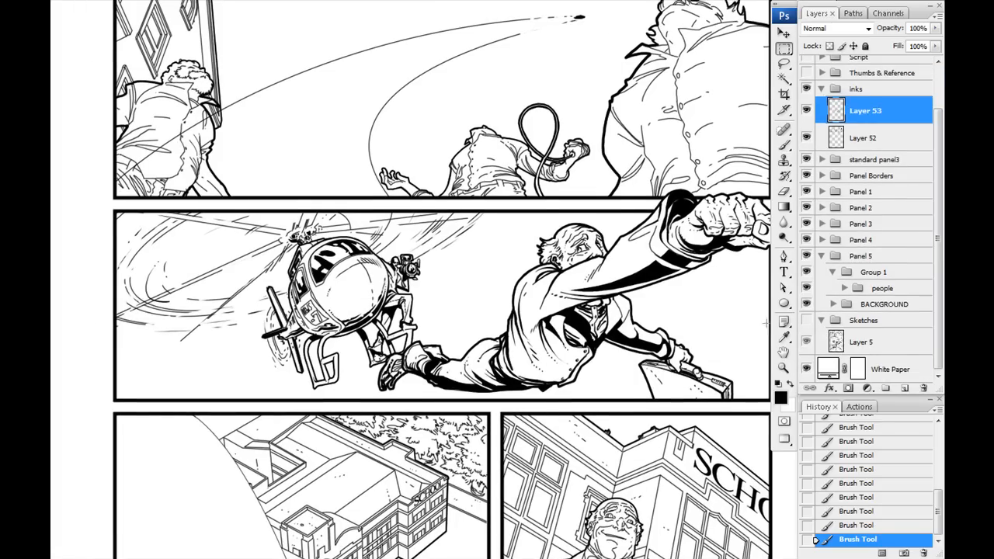
left_click_drag(336, 323, 319, 350)
left_click_drag(481, 265, 762, 431)
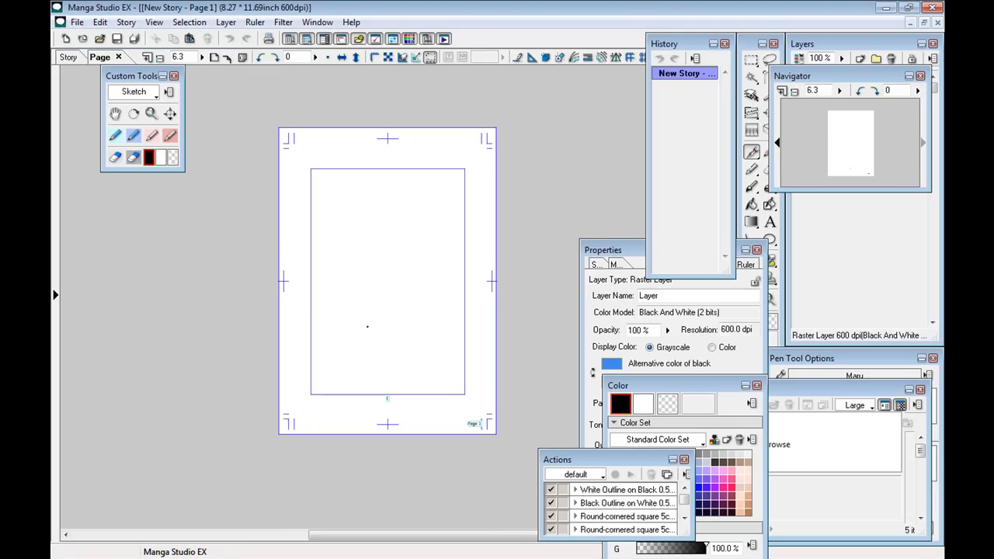
Switch to Manga Studio EX and close the Actions, Color, History, Materials and Custom Tools palettes
left_click(683, 460)
left_click(756, 386)
left_click(724, 45)
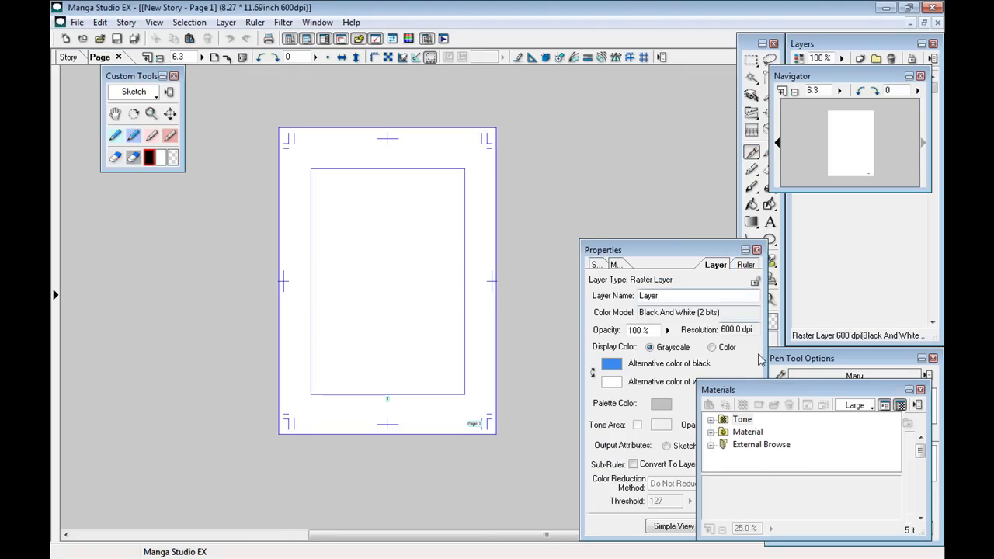
left_click(920, 390)
left_click(173, 76)
Paste the copied comic panel onto the page and move it inside the upper part of the inner frame
key("ctrl+v")
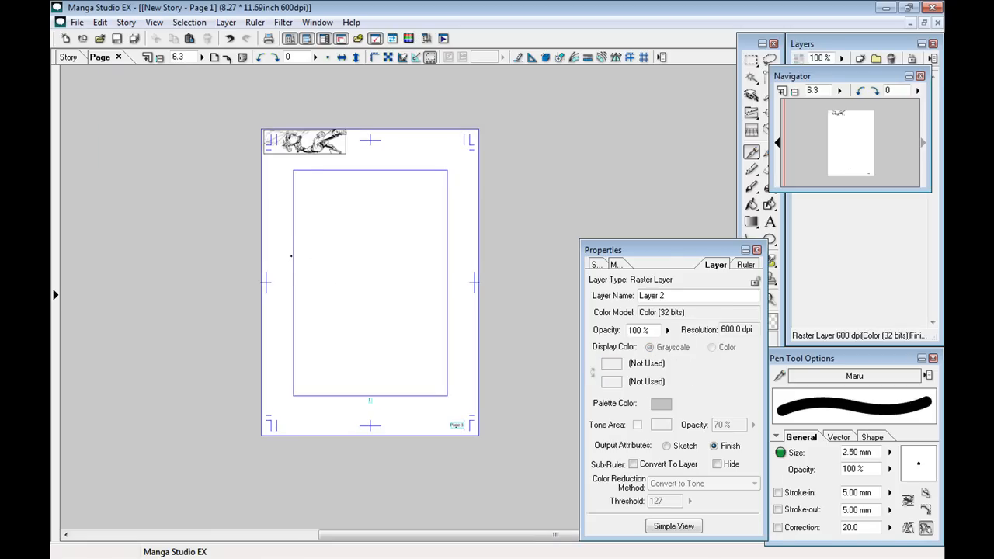
key("ctrl+t")
key("Return")
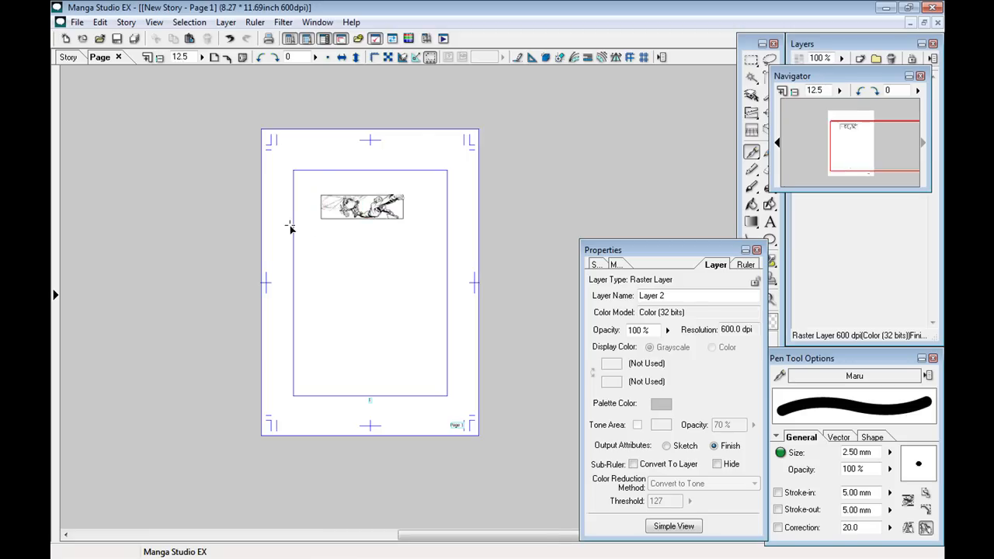
Close the Properties and Navigator palettes to clear the space around the enlarged panel
key("ctrl+plus")
key("ctrl+plus")
key("ctrl+plus")
key("ctrl+plus")
key("ctrl+plus")
left_click_drag(288, 224, 543, 388)
left_click_drag(179, 167, 332, 339)
left_click_drag(172, 200, 409, 348)
key("ctrl+plus")
left_click(757, 250)
left_click(920, 76)
Create a ruler layer and add a one-point perspective ruler to it
left_click(236, 23)
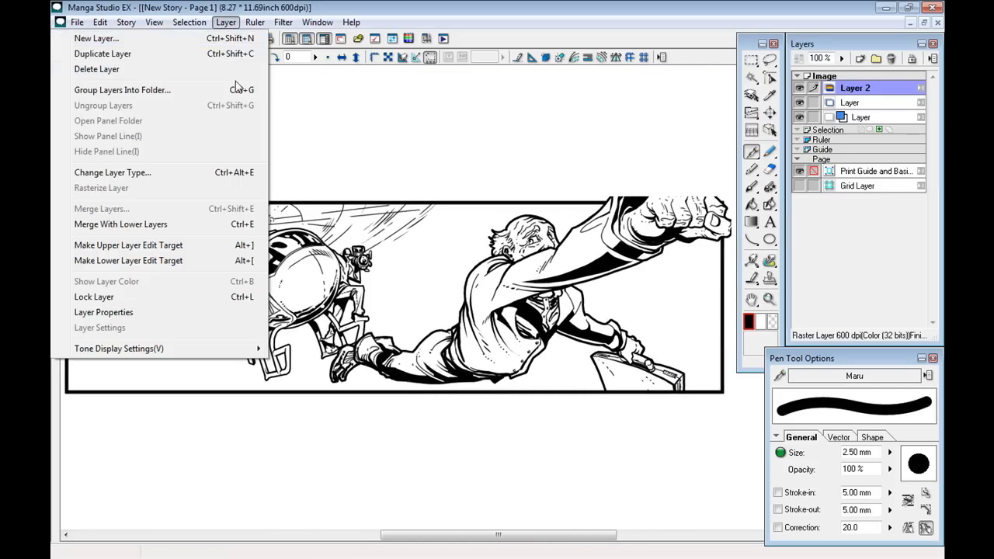
left_click(225, 39)
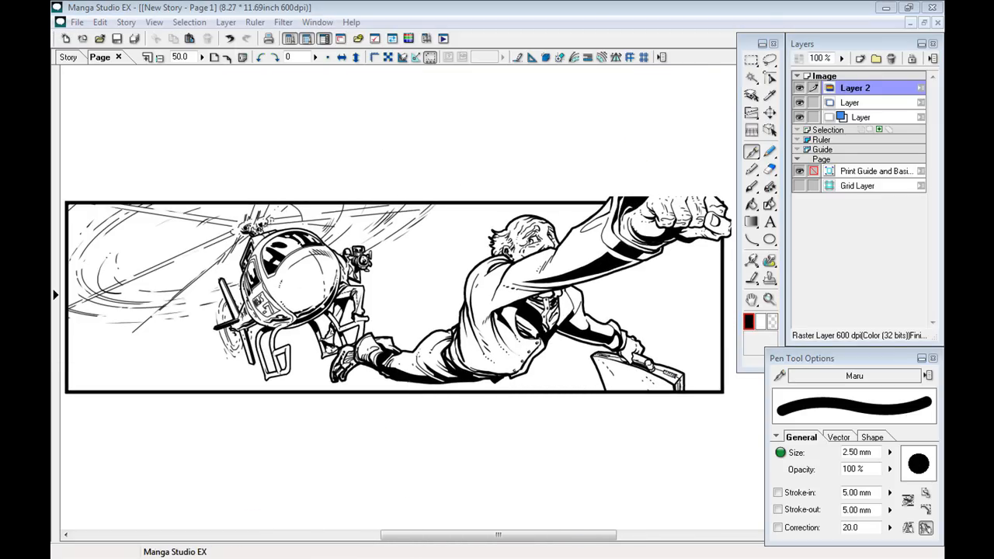
left_click(254, 22)
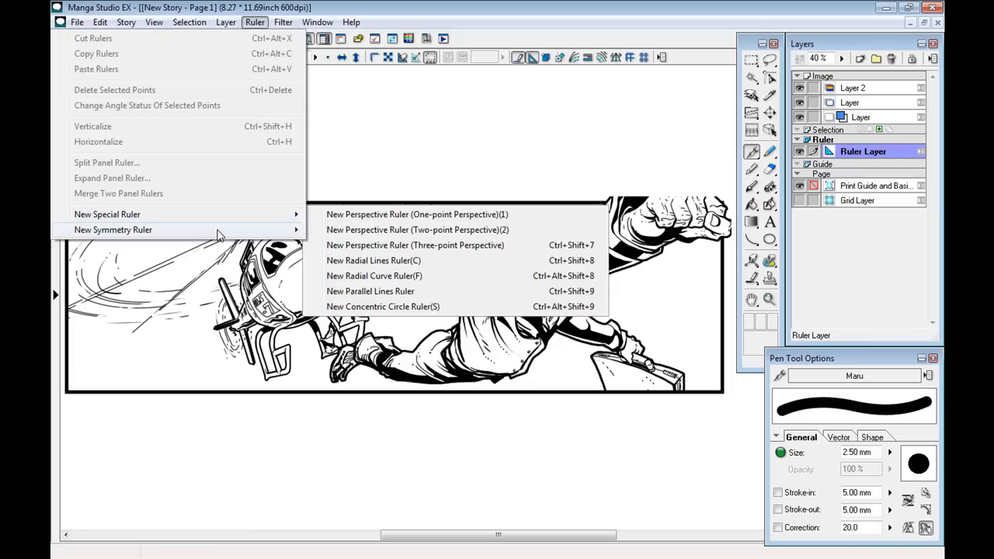
left_click(388, 215)
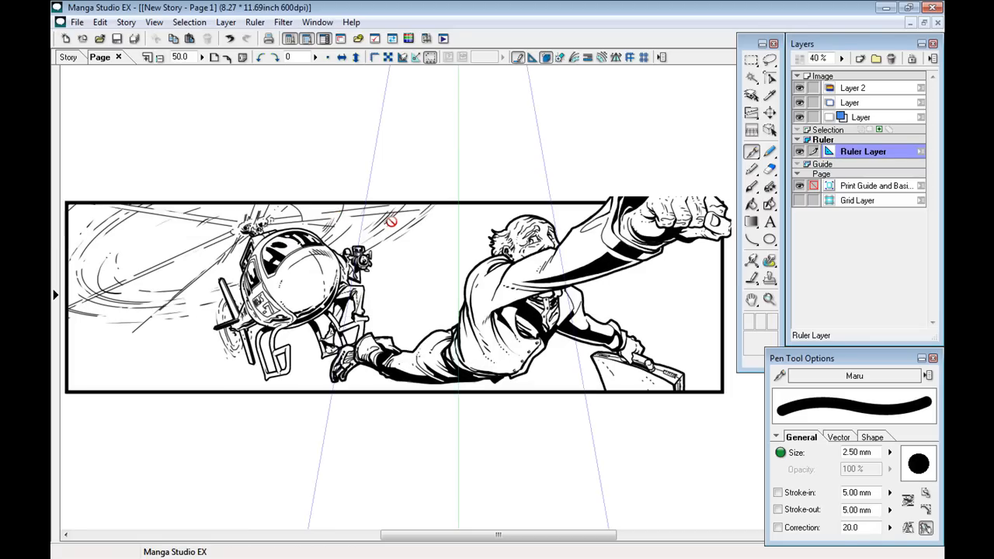
Move the perspective ruler's vanishing point to just below the panel's bottom border, near its lower-left corner
scroll(506, 191, "down", 6)
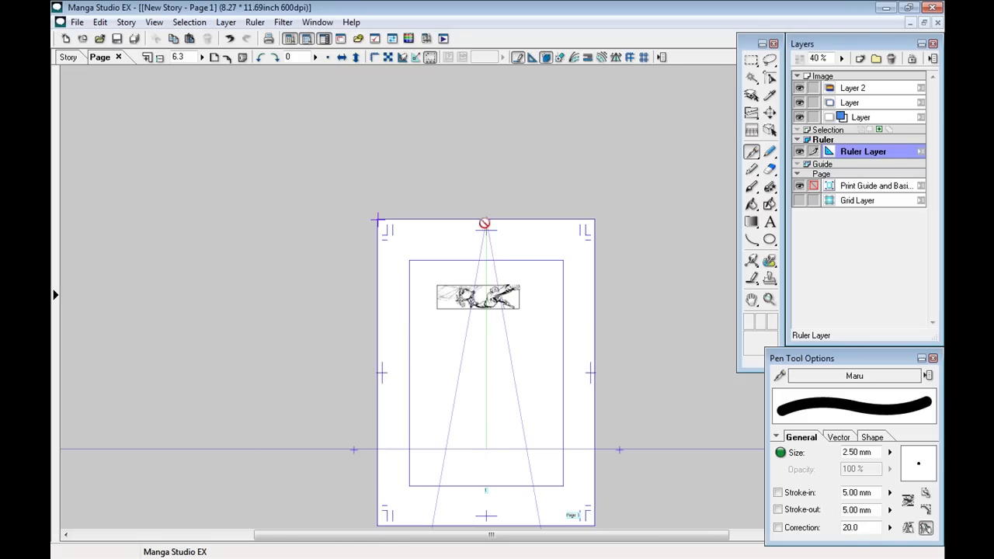
scroll(582, 333, "up", 5)
left_click(769, 113)
left_click_drag(472, 160, 403, 293)
left_click(769, 78)
left_click_drag(309, 398, 276, 352)
mouse_move(327, 327)
left_mouse_down()
mouse_move(330, 345)
mouse_move(287, 369)
mouse_move(323, 352)
mouse_move(307, 329)
mouse_move(312, 338)
left_mouse_up()
left_click_drag(306, 374, 253, 365)
mouse_move(288, 334)
left_mouse_down()
mouse_move(313, 355)
mouse_move(303, 335)
mouse_move(229, 328)
mouse_move(280, 331)
left_mouse_up()
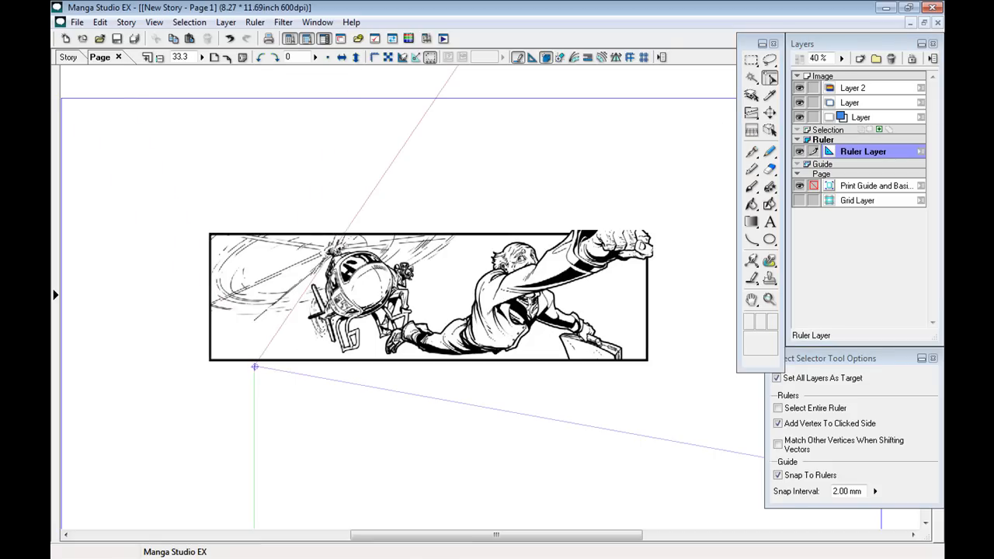
Create a 600 dpi Gray (8 bits) raster layer for the speed lines and hide all palettes
key("Return")
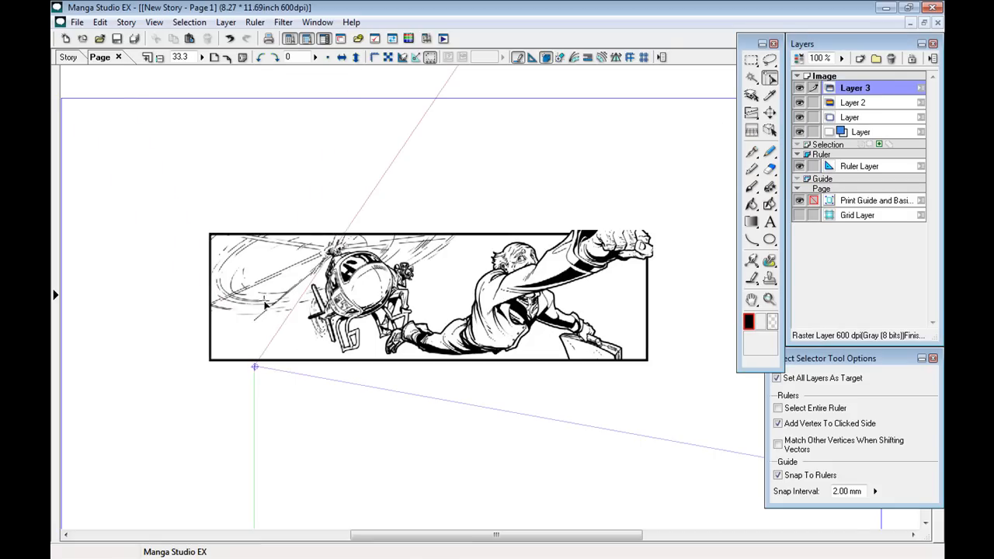
key("ctrl+plus")
key("ctrl+plus")
key("p")
mouse_move(312, 294)
left_mouse_down()
mouse_move(420, 304)
mouse_move(439, 358)
left_mouse_up()
left_click_drag(439, 358, 544, 311)
key("ctrl+z")
left_click_drag(507, 408, 326, 373)
key("Tab")
Draw tapered speed lines along the perspective ruler across the top border, above and behind the man's head
left_click_drag(341, 427, 390, 416)
left_click_drag(392, 290, 386, 345)
left_click_drag(541, 203, 390, 292)
left_click_drag(534, 221, 383, 303)
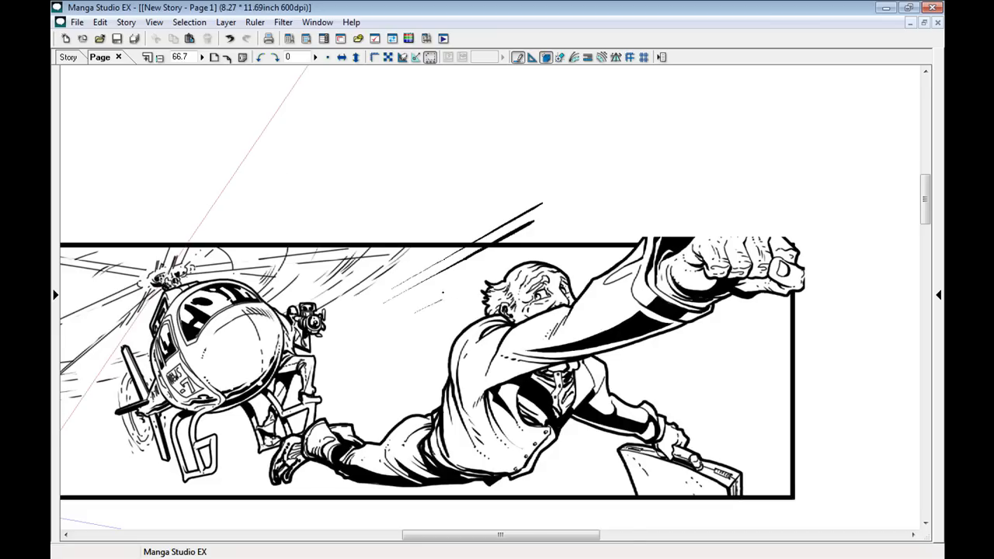
left_click_drag(579, 235, 414, 311)
Draw speed lines across the panel's right border, below the man's outstretched fist
left_click_drag(624, 374, 478, 362)
left_click_drag(674, 315, 518, 352)
mouse_move(677, 377)
left_mouse_down()
mouse_move(568, 380)
mouse_move(365, 267)
left_mouse_up()
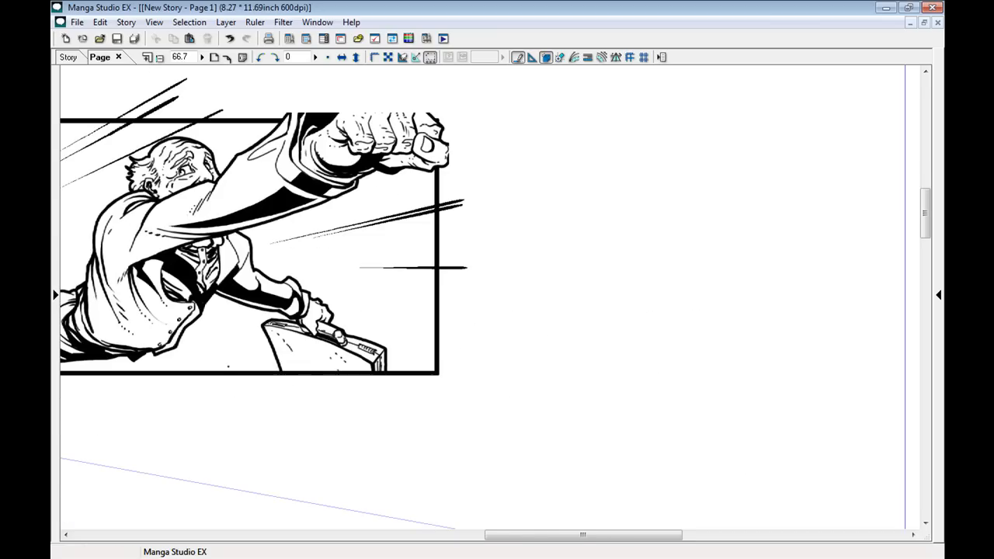
left_click_drag(199, 345, 431, 358)
key("ctrl+z")
Draw long speed lines across the briefcase and along the bottom border at the panel's lower-right corner
mouse_move(173, 416)
left_mouse_down()
mouse_move(670, 397)
mouse_move(451, 388)
mouse_move(761, 359)
left_mouse_up()
left_click_drag(492, 386, 465, 431)
left_click_drag(355, 395, 735, 389)
left_click_drag(446, 378, 757, 365)
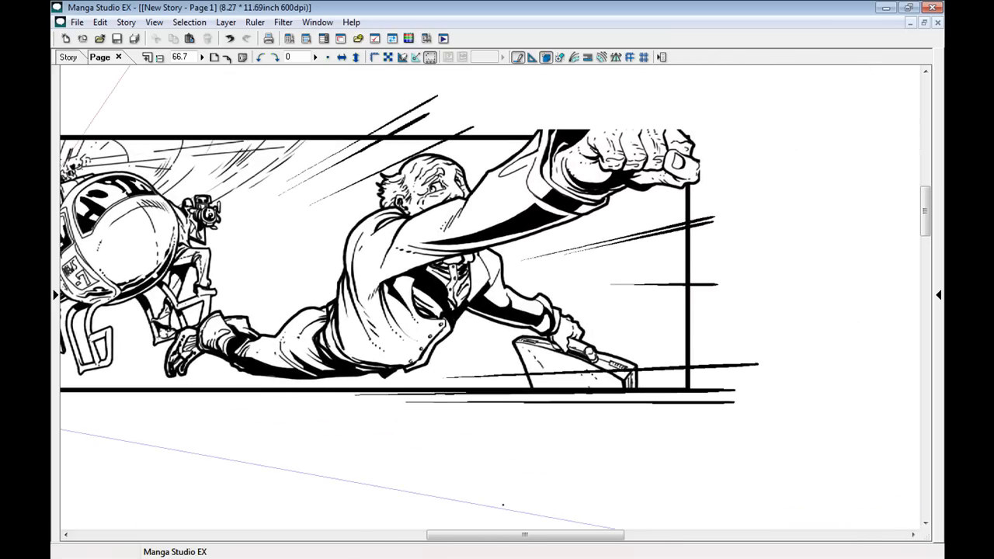
Draw a dense cluster of speed lines across the left border at the panel's lower-left corner
left_click_drag(273, 411, 494, 419)
left_click_drag(311, 391, 487, 434)
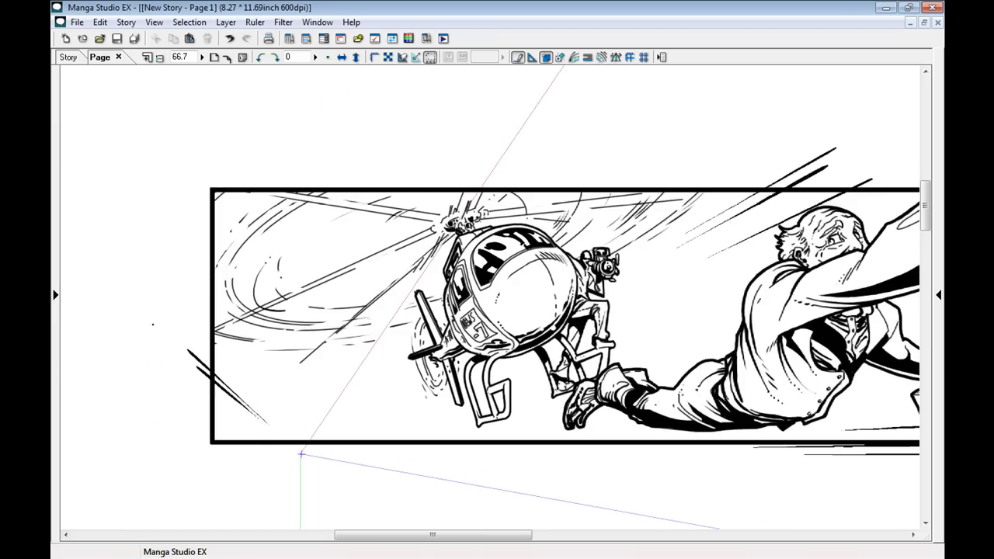
key("ctrl+plus")
left_click_drag(85, 438, 377, 359)
left_click_drag(308, 338, 442, 418)
mouse_move(305, 350)
left_mouse_down()
mouse_move(419, 410)
mouse_move(323, 377)
left_mouse_up()
mouse_move(417, 426)
left_mouse_down()
mouse_move(258, 373)
mouse_move(291, 396)
left_mouse_up()
left_click_drag(386, 428, 293, 405)
left_click_drag(372, 311, 431, 402)
Draw a cluster of speed lines at the panel's upper-left corner and a line crossing the left border below it
left_click_drag(510, 457, 377, 201)
mouse_move(432, 142)
left_mouse_down()
mouse_move(394, 84)
mouse_move(493, 392)
left_mouse_up()
key("ctrl+z")
left_click_drag(423, 195, 437, 249)
left_click_drag(418, 107, 461, 269)
left_click_drag(402, 99, 456, 277)
left_click_drag(390, 95, 461, 314)
left_click_drag(387, 113, 425, 223)
left_click_drag(449, 246, 364, 187)
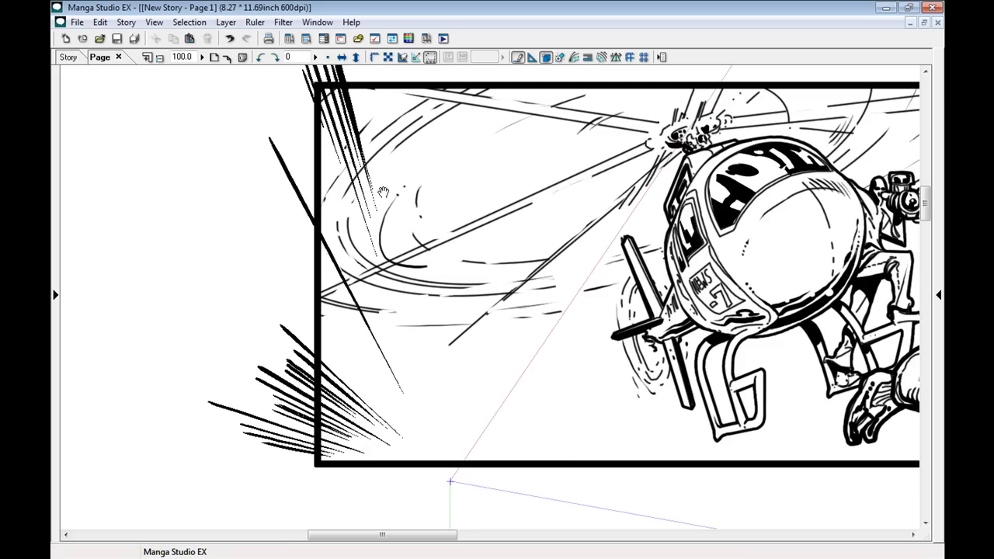
Draw a near-vertical line and a slanted cluster of speed lines across the top border between the upper-left corner and the rotor
left_click_drag(334, 295, 312, 249)
mouse_move(397, 248)
left_mouse_down()
mouse_move(370, 330)
mouse_move(428, 152)
left_mouse_up()
left_click_drag(509, 395, 642, 133)
left_click_drag(538, 332, 634, 139)
left_click_drag(537, 321, 625, 135)
left_click_drag(557, 275, 616, 143)
left_click_drag(574, 204, 600, 137)
left_click_drag(515, 273, 563, 131)
key("ctrl+z")
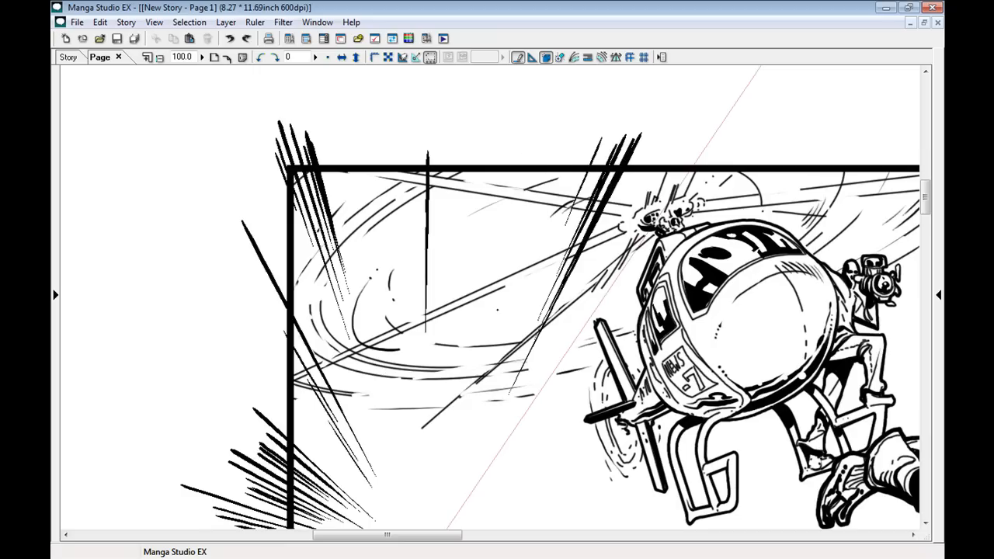
Fill the gaps along the top border with more speed lines and extend the slanted cluster below the rotor blades
left_click_drag(504, 292, 545, 137)
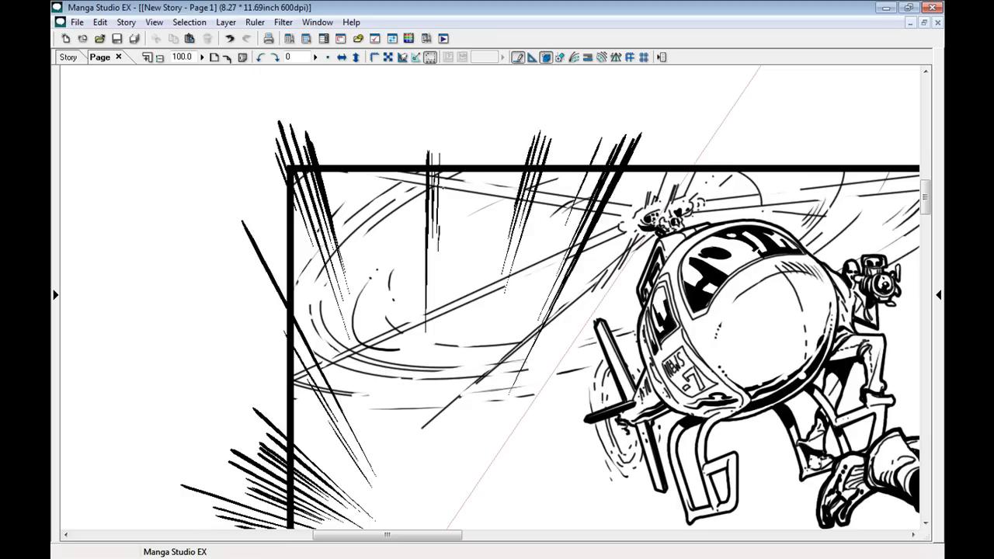
left_click_drag(413, 215, 406, 145)
mouse_move(489, 331)
left_mouse_down()
mouse_move(497, 215)
mouse_move(458, 373)
left_mouse_up()
left_click_drag(506, 252, 452, 381)
Draw a cluster of tapered speed lines beneath the helicopter's landing skid, just above the bottom border
left_click_drag(550, 226, 204, 319)
mouse_move(742, 144)
left_mouse_down()
mouse_move(764, 132)
mouse_move(580, 243)
left_mouse_up()
key("ctrl+z")
left_click_drag(426, 391, 591, 300)
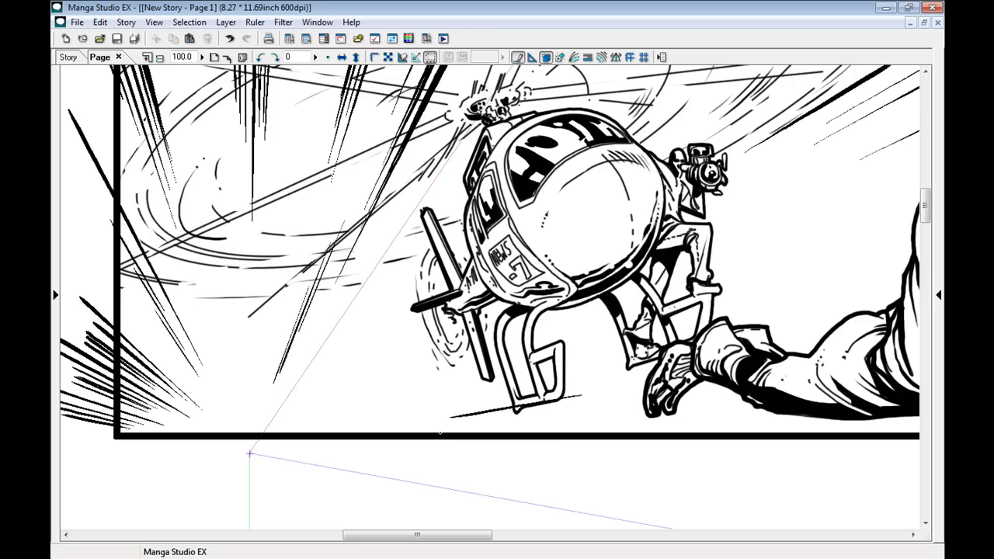
left_click_drag(582, 396, 450, 418)
left_click_drag(584, 307, 666, 267)
key("ctrl+plus")
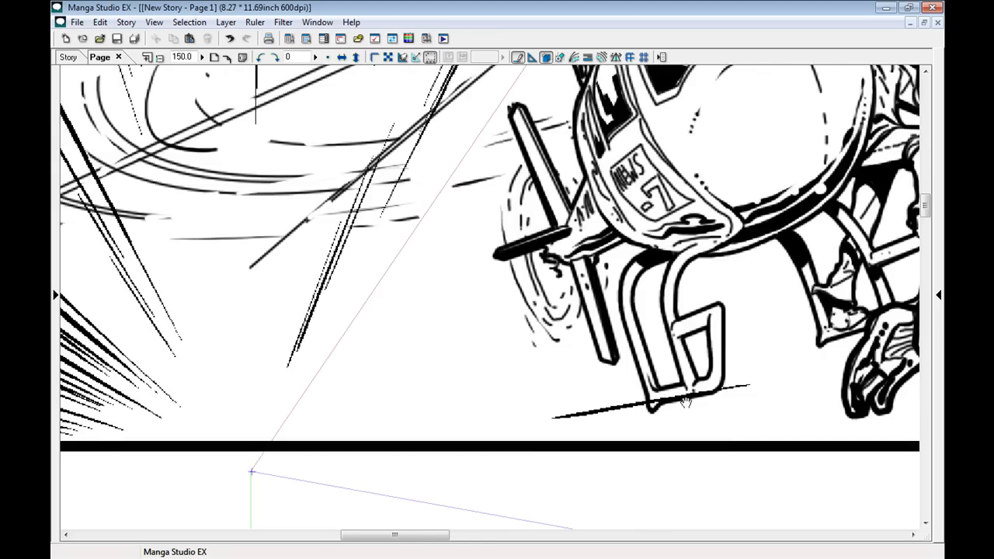
left_click_drag(727, 396, 713, 370)
left_click_drag(701, 375, 539, 399)
left_click_drag(656, 392, 493, 412)
left_click_drag(701, 399, 538, 413)
key("ctrl+z")
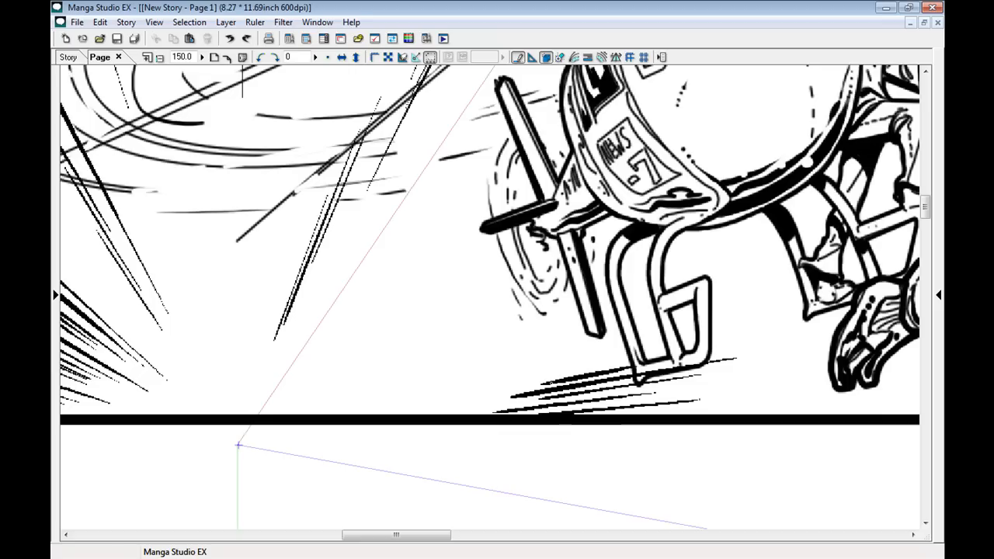
Draw speed lines from below the helicopter's tail toward the vanishing point at the panel's lower left
left_click_drag(531, 327, 385, 388)
left_click_drag(475, 340, 304, 414)
left_click_drag(487, 326, 387, 376)
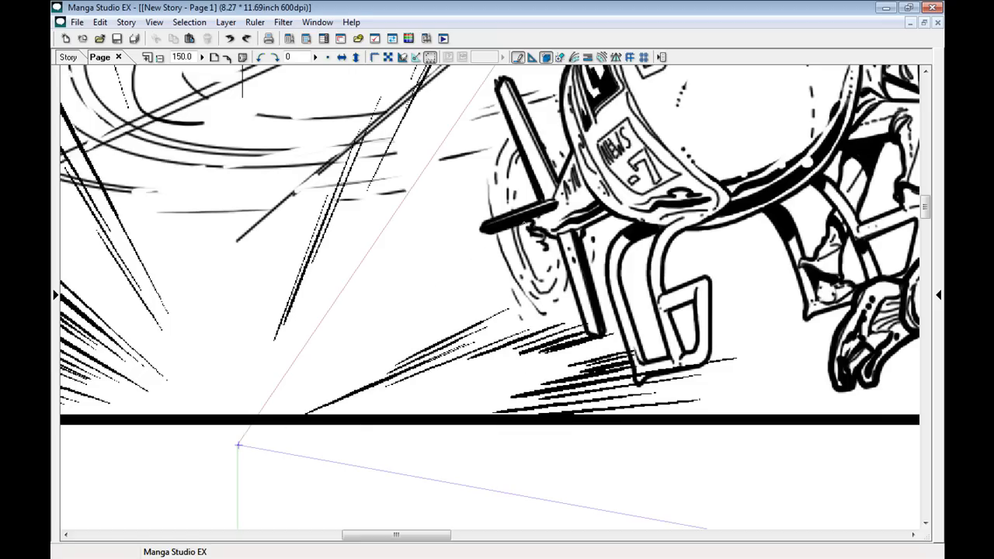
Draw a cluster of tapered speed lines from the helicopter's tail rotor down toward the vanishing point at the panel's lower left
left_click_drag(519, 226, 338, 366)
left_click_drag(497, 251, 366, 349)
left_click_drag(466, 249, 302, 389)
left_click_drag(502, 212, 399, 299)
left_click_drag(473, 231, 328, 359)
left_click_drag(418, 267, 302, 381)
left_click_drag(385, 271, 314, 355)
Draw converging speed lines around the upper blade of the helicopter's tail rotor
left_click_drag(425, 172, 332, 300)
left_click_drag(448, 152, 345, 288)
left_click_drag(429, 189, 391, 238)
left_click_drag(434, 201, 399, 247)
left_click_drag(455, 200, 394, 268)
left_click_drag(459, 210, 346, 336)
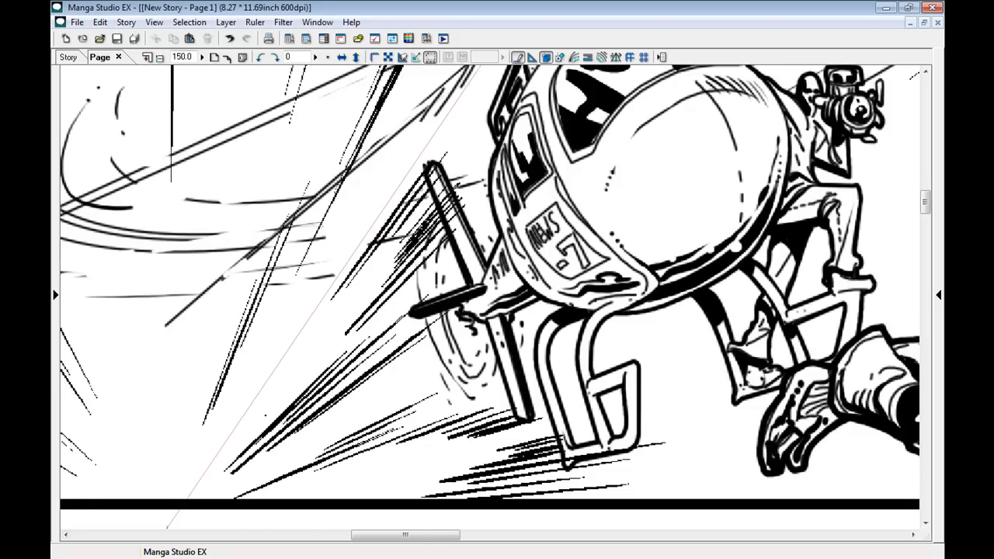
Extend the speed lines beside the tail rotor, undo the last two strokes and redraw one short line
left_click_drag(448, 237, 336, 352)
left_click_drag(485, 107, 343, 307)
left_click_drag(373, 252, 301, 350)
key("ctrl+z")
key("ctrl+z")
mouse_move(380, 236)
left_mouse_down()
mouse_move(326, 310)
mouse_move(337, 298)
left_mouse_up()
Draw speed lines beneath the helicopter's far skid and in the gap between the two skids
left_click_drag(528, 525, 409, 302)
left_click_drag(471, 377, 406, 399)
left_click_drag(500, 387, 421, 404)
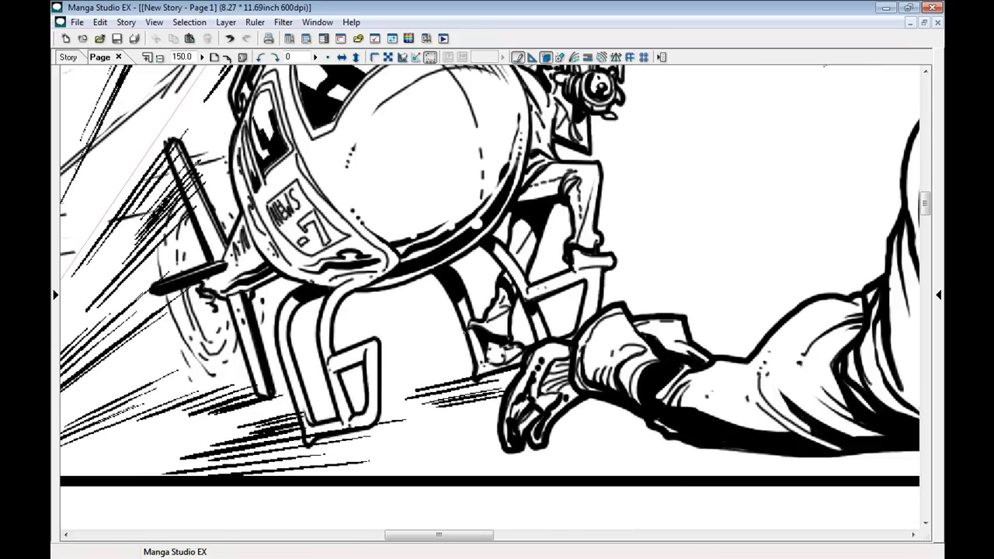
left_click_drag(470, 309, 404, 334)
left_click_drag(466, 300, 292, 341)
mouse_move(622, 125)
left_mouse_down()
mouse_move(550, 173)
mouse_move(476, 192)
left_mouse_up()
left_click_drag(507, 319, 424, 346)
left_click_drag(502, 327, 425, 348)
Draw flat, tapered speed lines under the flying man's boot, just above the bottom border
left_click_drag(488, 311, 512, 225)
left_click_drag(475, 431, 327, 442)
left_click_drag(466, 439, 276, 452)
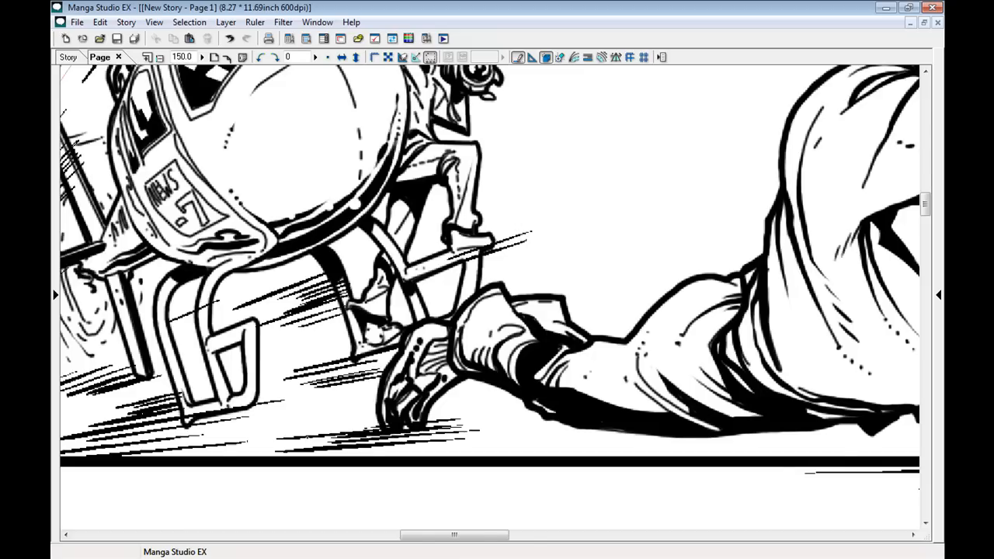
left_click_drag(380, 428, 276, 440)
left_click_drag(378, 420, 297, 431)
Continue the flat speed lines along the bottom border beneath the flying man's leg
left_click_drag(590, 310, 388, 301)
left_click_drag(573, 424, 352, 436)
left_click_drag(448, 424, 273, 436)
left_click_drag(412, 419, 252, 435)
left_click_drag(327, 420, 231, 431)
left_click_drag(397, 420, 242, 423)
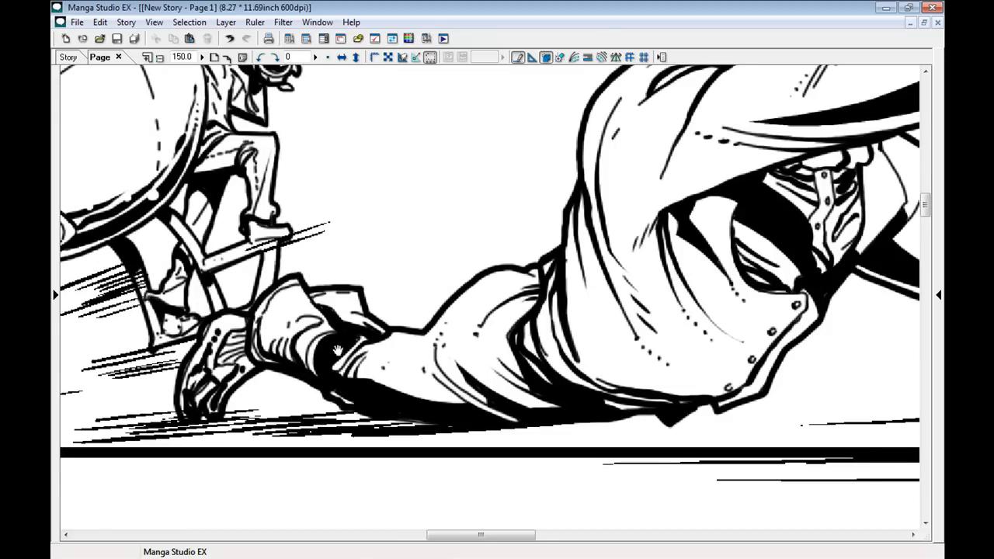
Draw slanted speed lines from the top border down behind the man's head, undoing and redrawing the first stroke
left_click_drag(559, 116, 440, 338)
left_click_drag(448, 304, 487, 450)
mouse_move(730, 245)
left_mouse_down()
mouse_move(479, 372)
mouse_move(487, 364)
left_mouse_up()
key("ctrl+z")
left_click_drag(654, 274, 530, 337)
left_click_drag(722, 243, 473, 360)
Thicken the cluster behind the man's head with more long slanted speed lines crossing the top border
mouse_move(473, 355)
left_mouse_down()
mouse_move(339, 424)
mouse_move(676, 254)
left_mouse_up()
left_click_drag(409, 382, 657, 254)
mouse_move(425, 353)
left_mouse_down()
mouse_move(630, 243)
mouse_move(610, 232)
left_mouse_up()
left_click_drag(301, 384, 578, 224)
left_click_drag(272, 393, 548, 231)
left_click_drag(242, 365, 443, 234)
left_click_drag(755, 278, 413, 236)
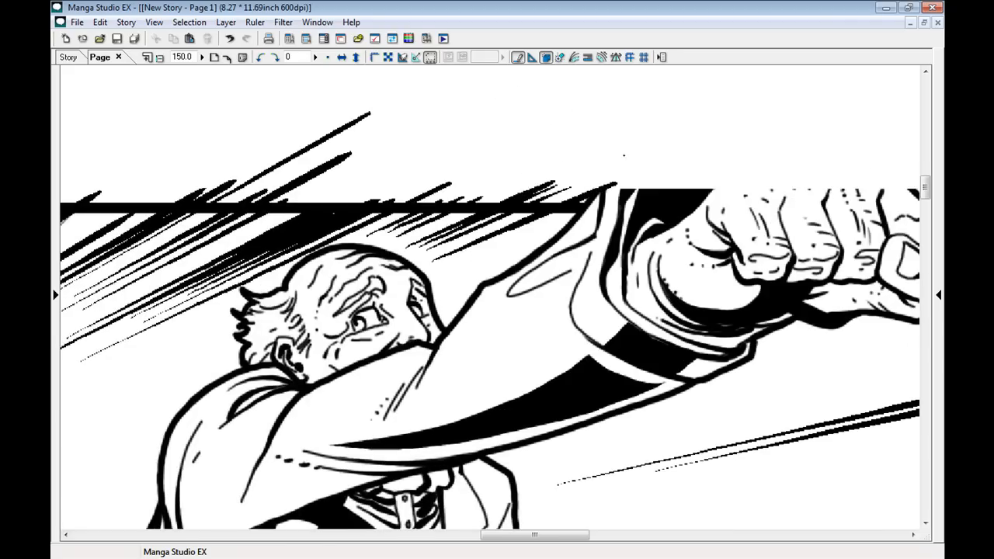
Draw tapered speed lines from the right border inward, just below the outstretched fist and sleeve
mouse_move(652, 381)
left_mouse_down()
mouse_move(467, 292)
mouse_move(380, 289)
left_mouse_up()
left_click_drag(293, 368, 654, 275)
left_click_drag(380, 336, 654, 259)
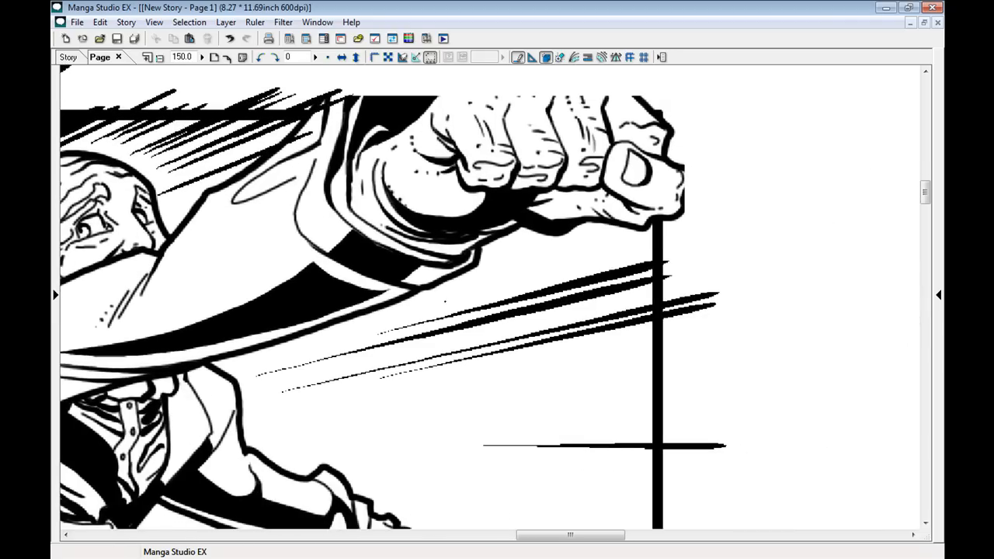
left_click_drag(455, 300, 654, 242)
left_click_drag(502, 270, 654, 225)
left_click_drag(551, 250, 629, 226)
left_click_drag(503, 281, 654, 238)
Fill the area farther below the outstretched arm with more speed lines running in from the right border
left_click_drag(516, 329, 660, 295)
left_click_drag(497, 373, 553, 335)
left_click_drag(476, 343, 607, 314)
left_click_drag(420, 362, 562, 334)
left_click_drag(401, 372, 536, 343)
left_click_drag(496, 388, 474, 356)
mouse_move(396, 377)
left_mouse_down()
mouse_move(690, 325)
mouse_move(704, 336)
left_mouse_up()
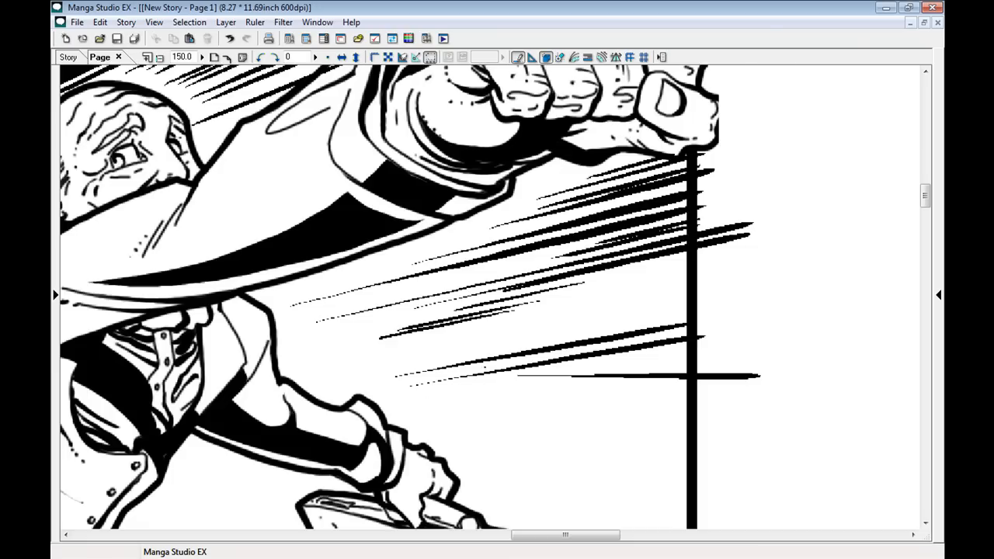
Show the palettes and erase the stray horizontal line crossing the right border
key("Tab")
left_click(768, 170)
left_click_drag(753, 378, 602, 376)
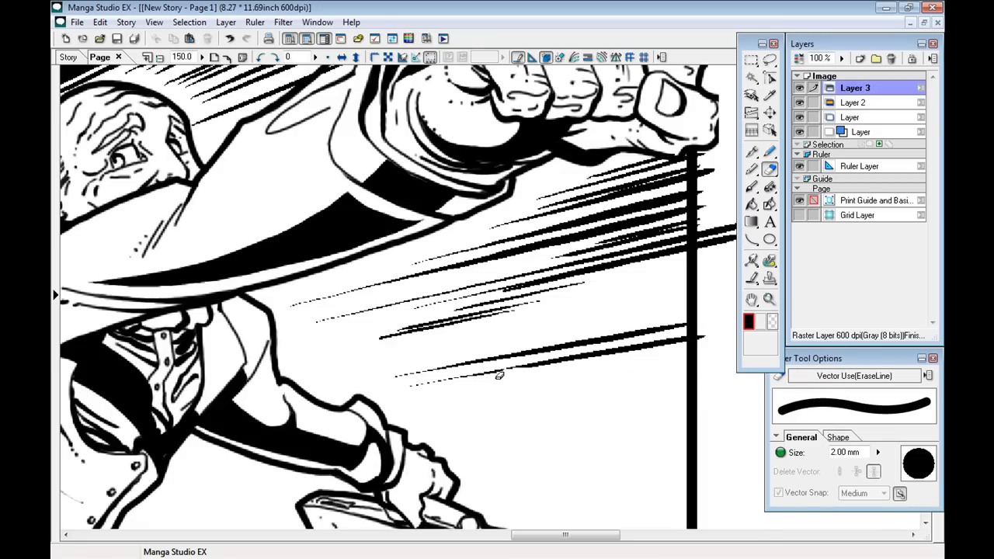
left_click_drag(535, 373, 504, 375)
Draw speed lines with the pen across the right border, in the space above the hand on the briefcase
key("p")
left_click_drag(590, 365, 616, 348)
left_click_drag(514, 395, 732, 365)
left_click_drag(560, 407, 734, 384)
mouse_move(680, 301)
left_mouse_down()
mouse_move(490, 339)
mouse_move(524, 309)
left_mouse_up()
left_click_drag(404, 392, 541, 366)
Try four speed lines crossing the right border beside the briefcase
left_click_drag(272, 400, 252, 245)
left_click_drag(351, 436, 531, 426)
left_click_drag(410, 427, 548, 419)
mouse_move(380, 420)
left_mouse_down()
mouse_move(543, 412)
mouse_move(542, 397)
left_mouse_up()
left_click_drag(339, 407, 561, 391)
key("ctrl+z")
key("ctrl+z")
key("ctrl+z")
key("ctrl+z")
Draw a stack of tapered, nearly horizontal speed lines through the right border beside the briefcase
left_click_drag(394, 433, 556, 417)
left_click_drag(352, 396, 570, 381)
mouse_move(329, 389)
left_mouse_down()
mouse_move(566, 371)
mouse_move(567, 358)
left_mouse_up()
left_click_drag(312, 369, 533, 353)
left_click_drag(325, 362, 537, 343)
mouse_move(299, 358)
left_mouse_down()
mouse_move(551, 333)
mouse_move(532, 325)
left_mouse_up()
left_click_drag(340, 333, 531, 311)
Try nearly horizontal speed lines around and across the briefcase
mouse_move(204, 414)
left_mouse_down()
mouse_move(246, 390)
mouse_move(295, 317)
left_mouse_up()
mouse_move(510, 357)
left_mouse_down()
mouse_move(640, 353)
mouse_move(631, 363)
left_mouse_up()
left_click_drag(509, 379, 650, 373)
left_click_drag(349, 334, 552, 387)
left_click_drag(323, 337, 410, 337)
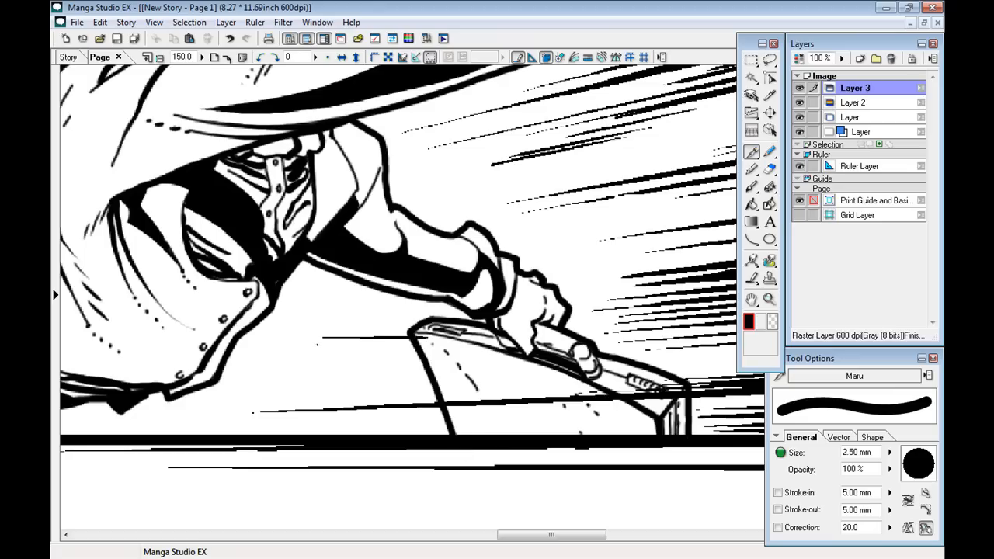
key("ctrl+z")
key("ctrl+z")
key("ctrl+z")
key("ctrl+z")
Draw three short, nearly horizontal speed lines over the lower part of the briefcase
left_click_drag(315, 412, 470, 403)
left_click_drag(333, 418, 460, 413)
left_click_drag(399, 423, 460, 420)
Try two speed lines in the gap beside the upper edge of the briefcase
left_click_drag(307, 334, 423, 321)
left_click_drag(327, 346, 411, 337)
key("ctrl+z")
key("ctrl+z")
Draw four tapered speed lines in the gap between the man's torso and the briefcase
left_click_drag(341, 336, 438, 325)
left_click_drag(331, 355, 416, 345)
left_click_drag(223, 369, 442, 350)
left_click_drag(264, 373, 357, 366)
Try several slanted speed lines behind the man's shoulder
left_click_drag(263, 298, 382, 407)
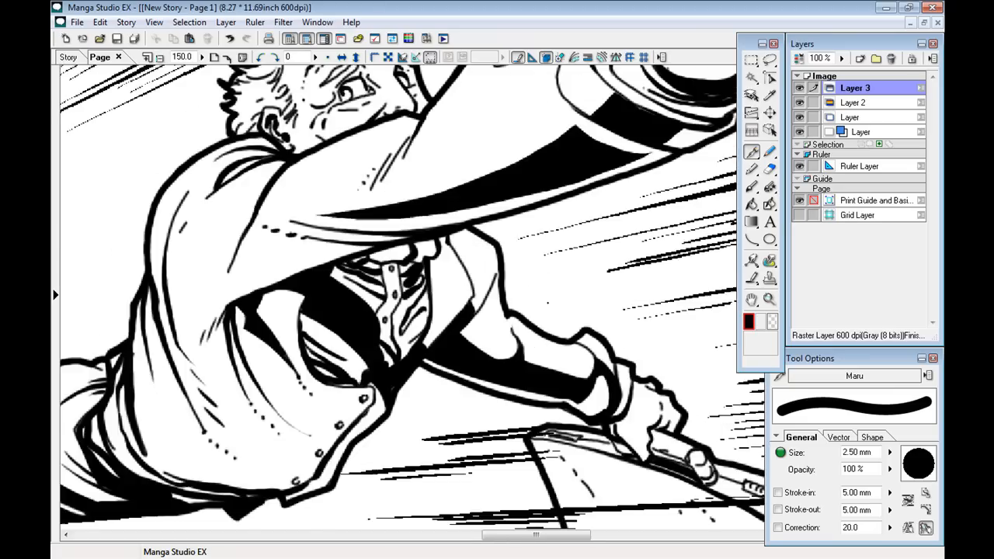
left_click_drag(201, 408, 434, 476)
left_click_drag(419, 238, 289, 291)
left_click_drag(403, 259, 254, 314)
left_click_drag(397, 268, 255, 322)
key("ctrl+z")
key("ctrl+z")
key("ctrl+z")
mouse_move(434, 229)
left_mouse_down()
mouse_move(314, 276)
mouse_move(394, 244)
left_mouse_up()
key("ctrl+z")
Draw clusters of slanted speed lines behind the man's shoulder and back, down toward his raised hip
left_click_drag(329, 304, 405, 273)
mouse_move(315, 316)
left_mouse_down()
mouse_move(407, 284)
mouse_move(395, 305)
left_mouse_up()
left_click_drag(272, 382, 415, 342)
left_click_drag(254, 398, 378, 361)
mouse_move(215, 422)
left_mouse_down()
mouse_move(376, 372)
mouse_move(335, 399)
left_mouse_up()
left_click_drag(171, 449, 336, 408)
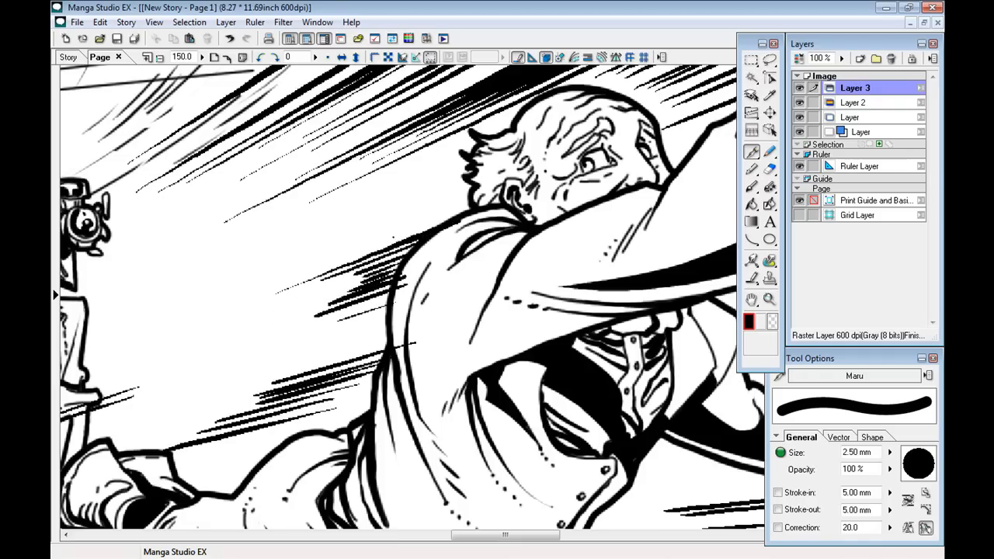
Add three long slanted speed lines between the back of the man's head and his shoulder
left_click_drag(372, 223, 484, 175)
left_click_drag(305, 249, 445, 187)
left_click_drag(265, 261, 407, 199)
mouse_move(192, 283)
left_mouse_down()
mouse_move(340, 222)
mouse_move(192, 279)
left_mouse_up()
Select the speed lines on Layer 3 with a rectangular marquee around the whole panel and copy them
key("ctrl+minus")
key("ctrl+minus")
key("ctrl+minus")
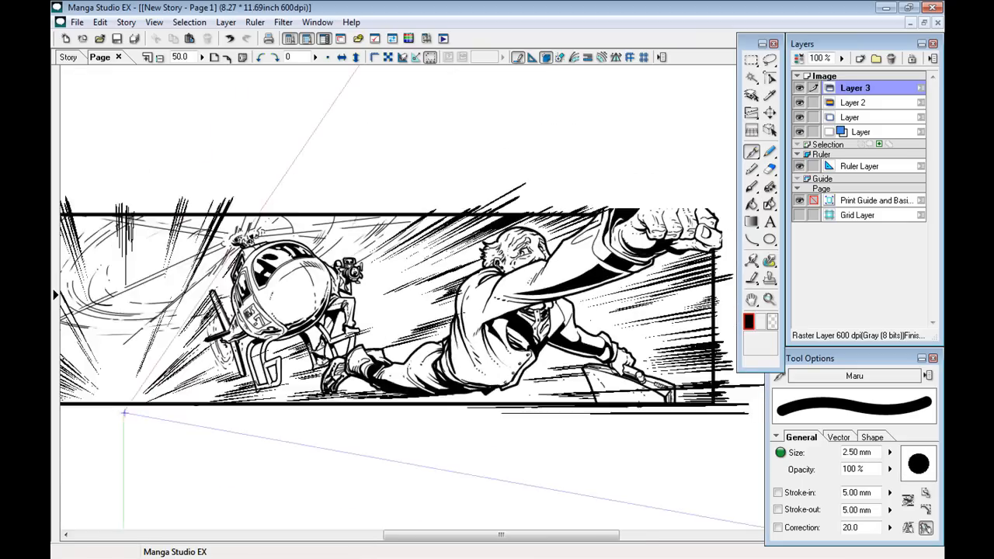
key("ctrl+minus")
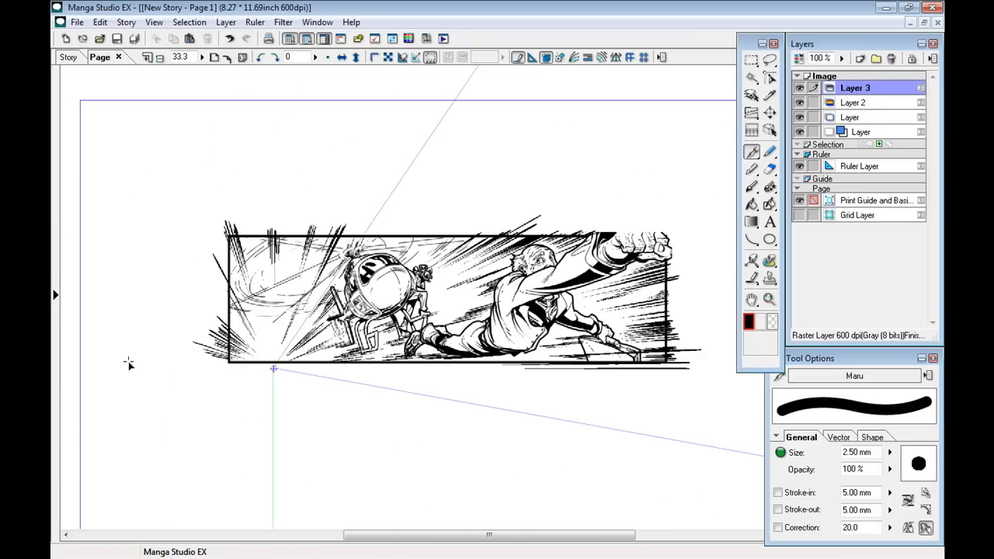
key("ctrl+a")
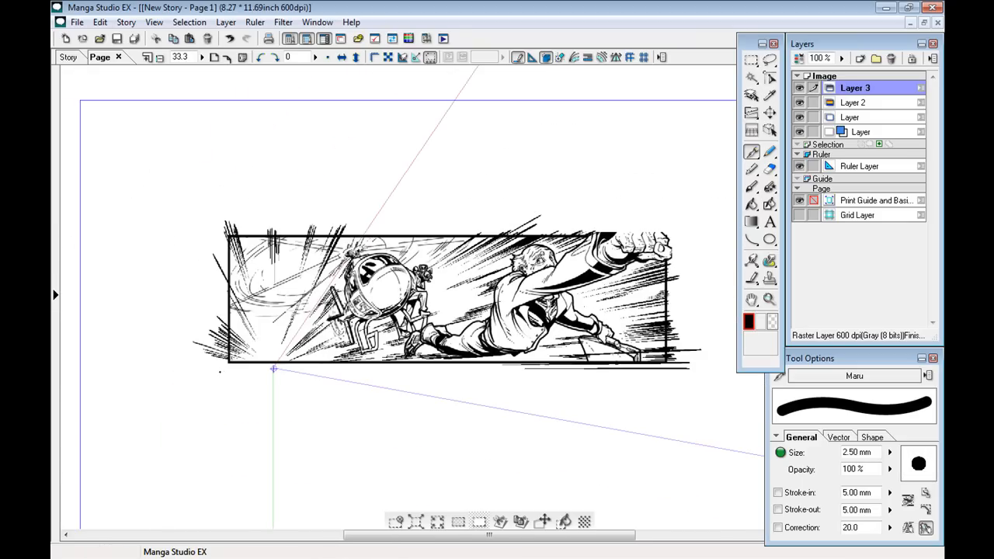
key("ctrl+d")
key("m")
left_click_drag(177, 208, 713, 385)
left_click(99, 22)
left_click(83, 91)
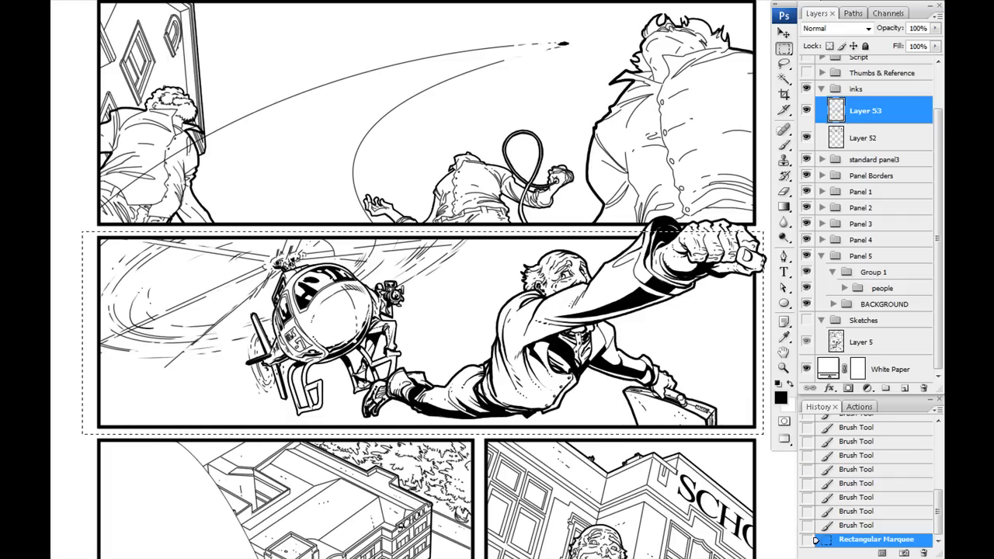
Switch to the comic page in Photoshop and paste the copied speed lines onto a new layer
key("ctrl+d")
key("ctrl+shift+alt+n")
key("ctrl+v")
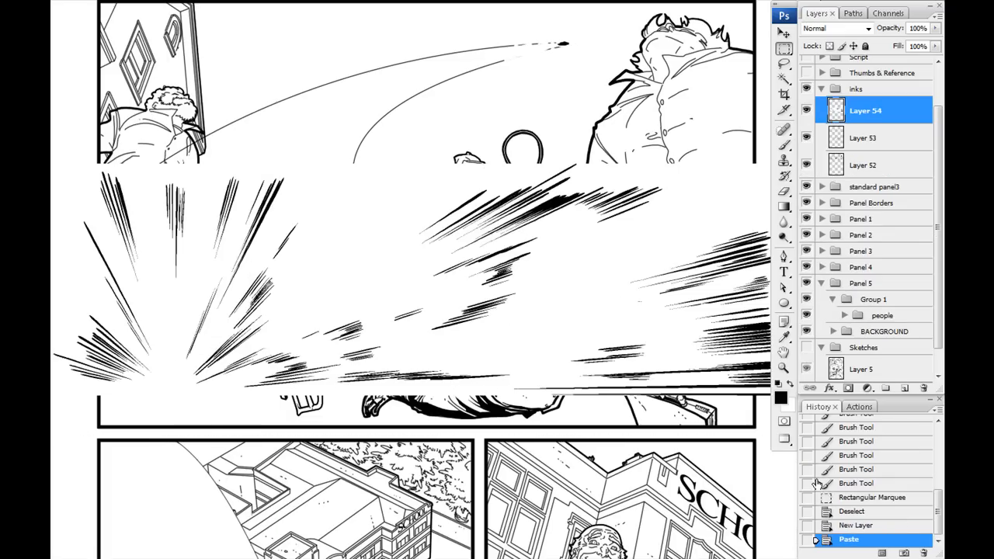
Set the pasted layer's blending mode to Multiply and move the speed lines into place over the helicopter panel
left_click(815, 29)
left_click(826, 85)
left_click_drag(309, 391, 354, 402)
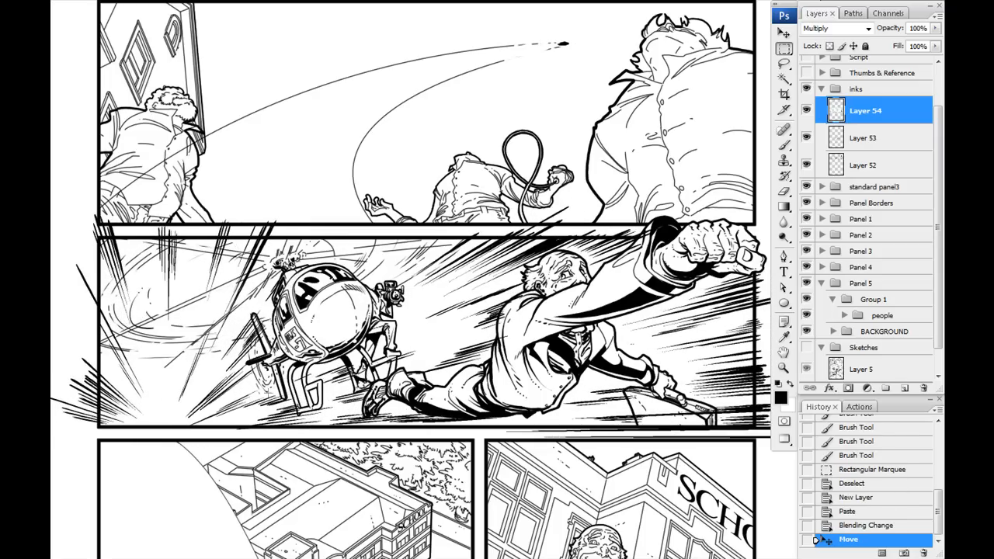
Select the helicopter panel along its borders and delete the speed lines outside it, then clear the selection
key("l")
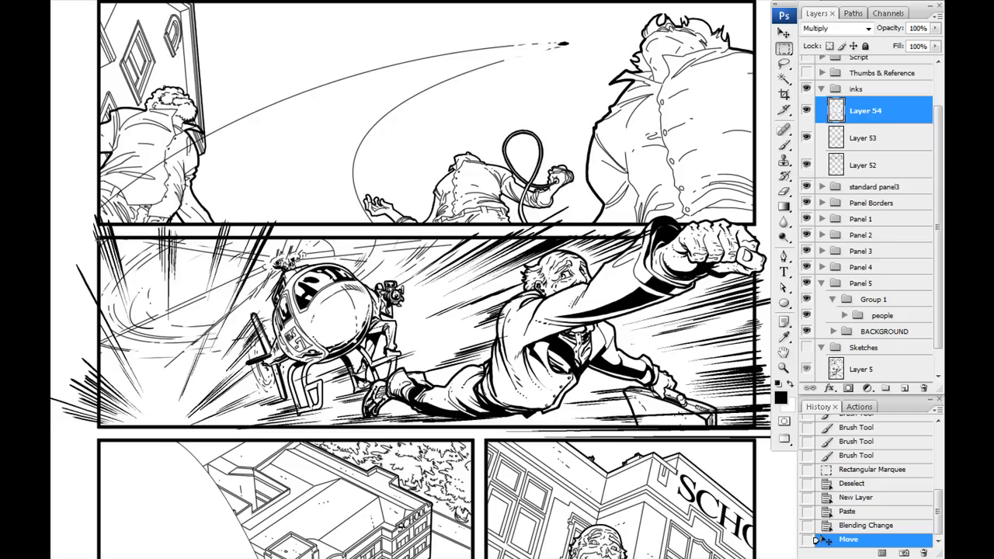
left_click_drag(99, 237, 754, 429)
key("ctrl+shift+i")
key("Delete")
key("ctrl+d")
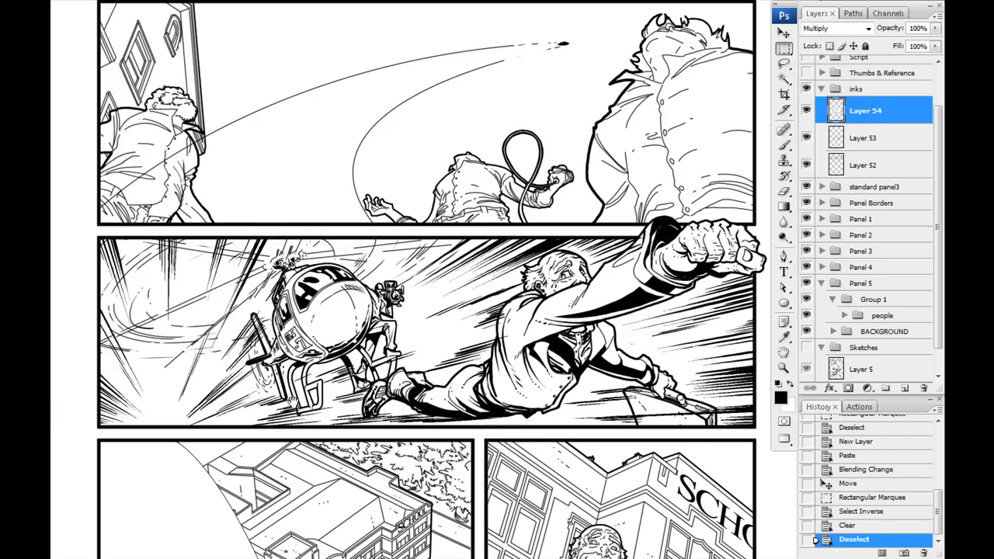
left_click_drag(292, 401, 328, 406)
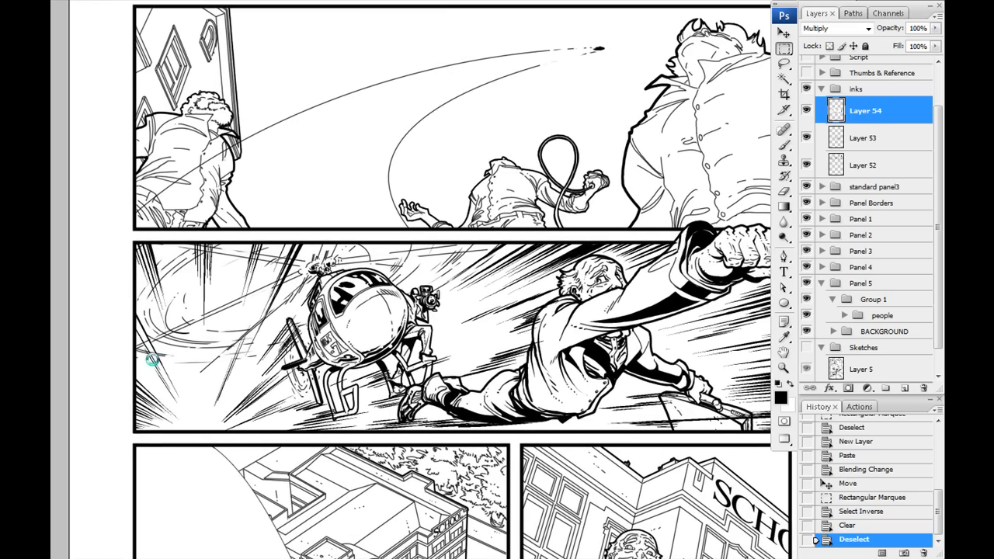
Create a new layer above the pasted speed lines and brush small black debris specks around the diving man
left_click_drag(160, 362, 105, 365)
key("b")
key("ctrl+alt+shift+n")
key("ctrl+plus")
key("ctrl+plus")
left_click_drag(605, 334, 304, 335)
left_click(444, 387)
left_click(460, 406)
left_click_drag(435, 388, 679, 387)
left_click(386, 396)
left_click(370, 385)
left_click(350, 381)
left_click(314, 324)
left_click_drag(343, 411, 255, 196)
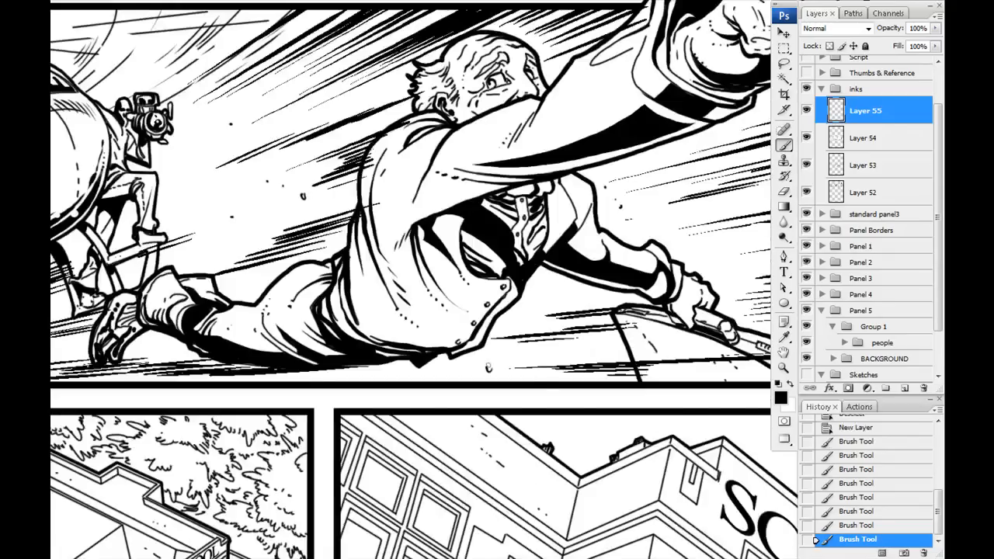
Brush more small debris specks around the helicopter and among the speed lines beside its tail
left_click(177, 125)
left_click_drag(179, 342, 411, 393)
left_click_drag(142, 359, 375, 411)
left_click(247, 372)
left_click_drag(639, 273, 534, 357)
left_click_drag(221, 455, 371, 338)
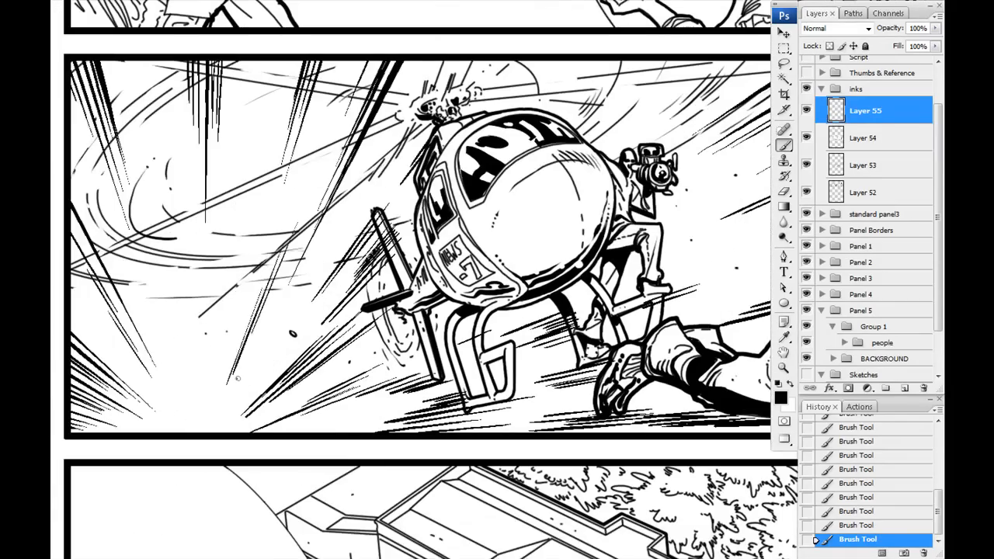
left_click(238, 379)
Hide the palettes and examine the whole helicopter panel with its speed lines and debris
key("Tab")
left_click_drag(222, 304, 96, 361)
key("ctrl+minus")
left_click_drag(375, 389, 305, 399)
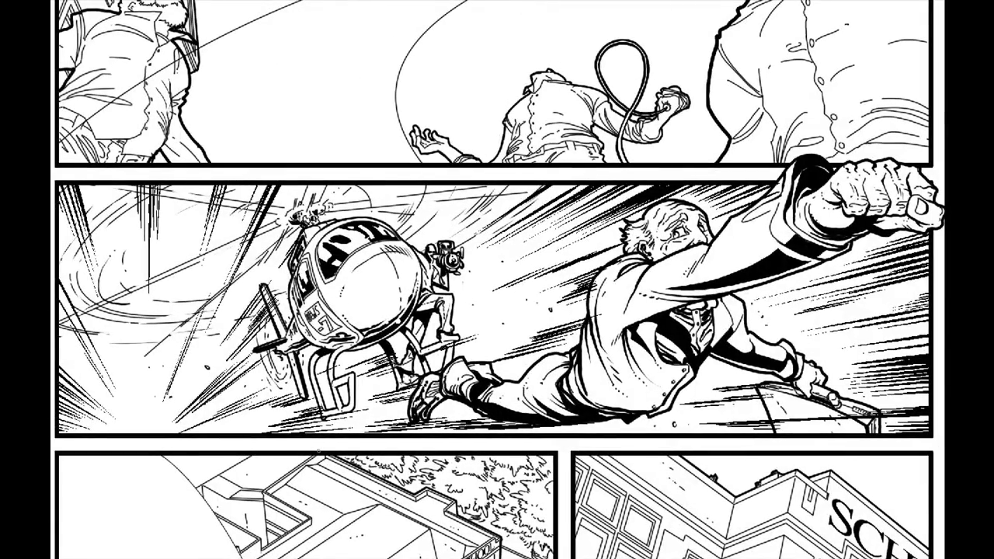